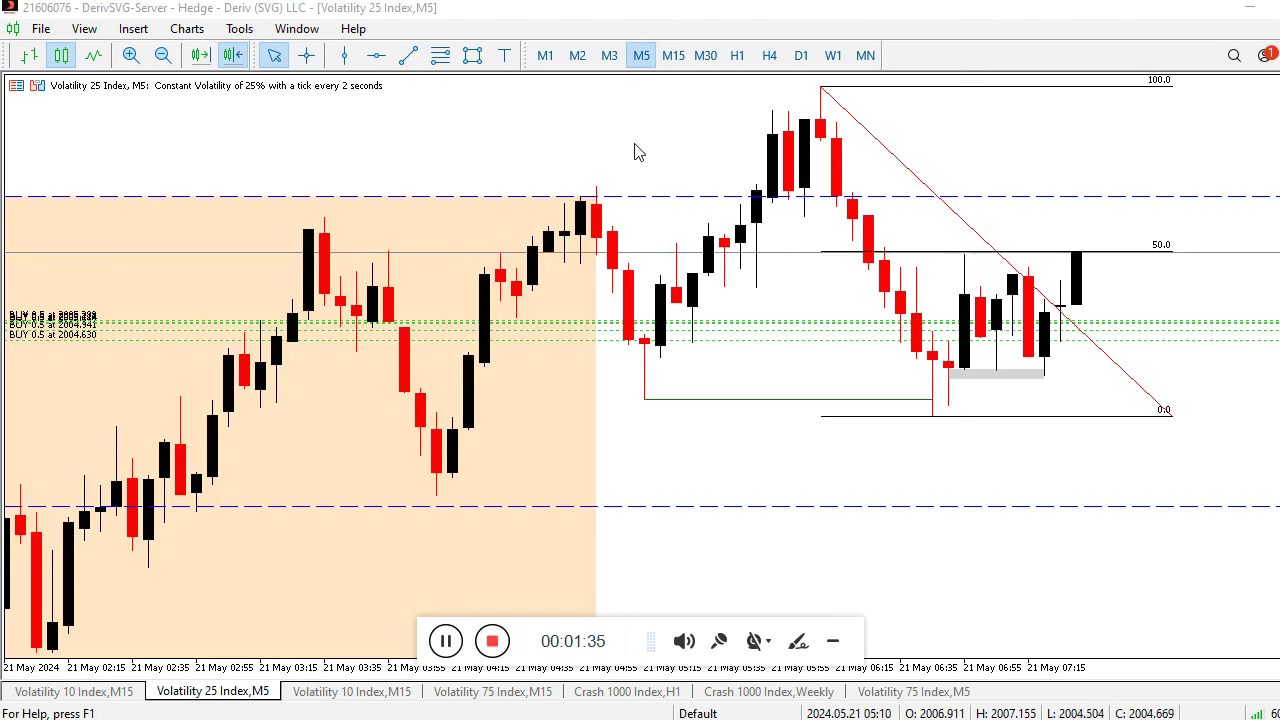
key(XF86AudioRaiseVolume)
key(XF86AudioRaiseVolume)
key(XF86AudioRaiseVolume)
key(XF86AudioRaiseVolume)
key(XF86AudioRaiseVolume)
key(XF86AudioRaiseVolume)
key(XF86AudioRaiseVolume)
key(XF86AudioRaiseVolume)
key(XF86AudioRaiseVolume)
key(XF86AudioRaiseVolume)
key(XF86AudioRaiseVolume)
key(XF86AudioRaiseVolume)
key(XF86AudioRaiseVolume)
key(XF86AudioRaiseVolume)
key(XF86AudioRaiseVolume)
key(XF86AudioRaiseVolume)
key(XF86AudioRaiseVolume)
key(XF86AudioRaiseVolume)
key(XF86AudioRaiseVolume)
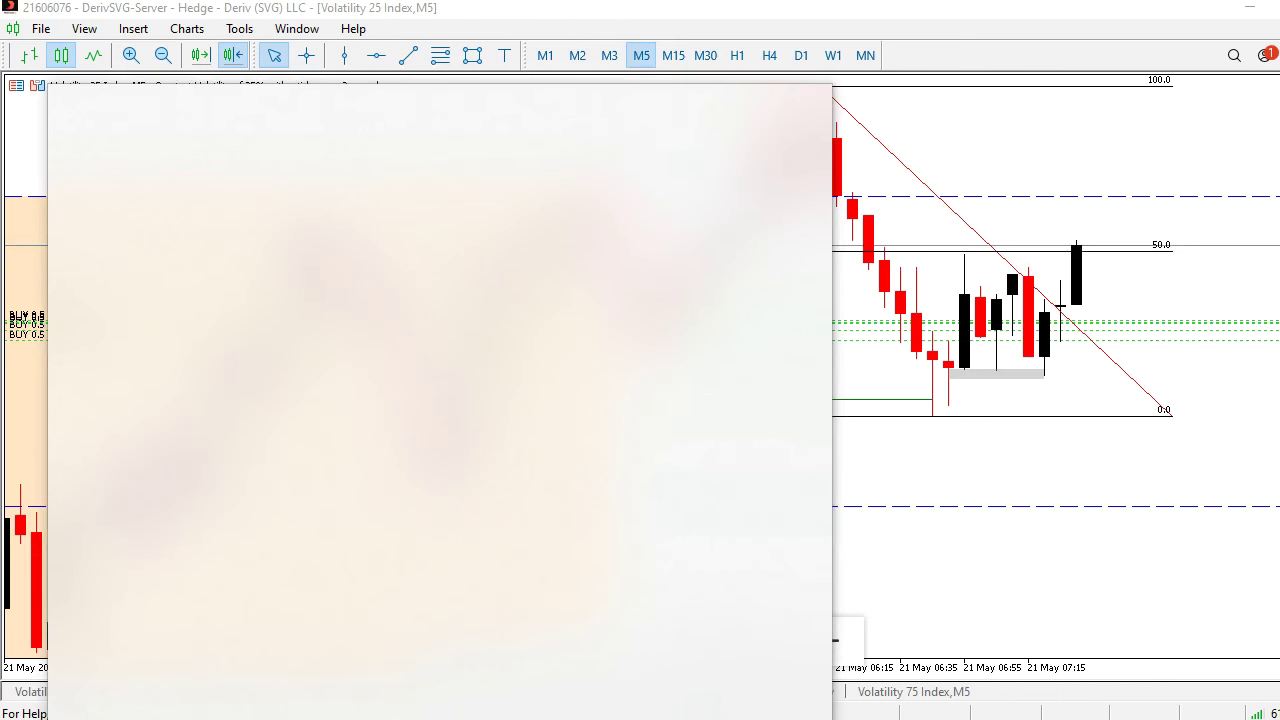
Switch to a new blank Notepad document for writing notes beside the chart.
text(not)
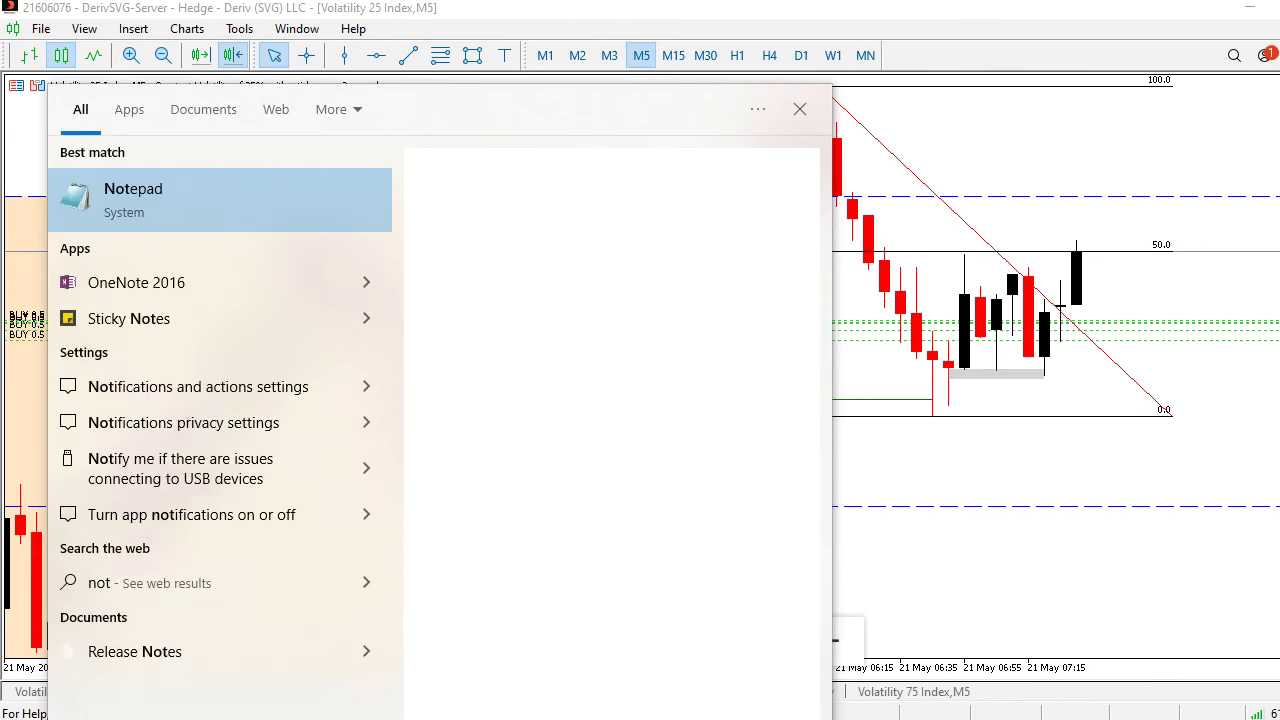
key(Return)
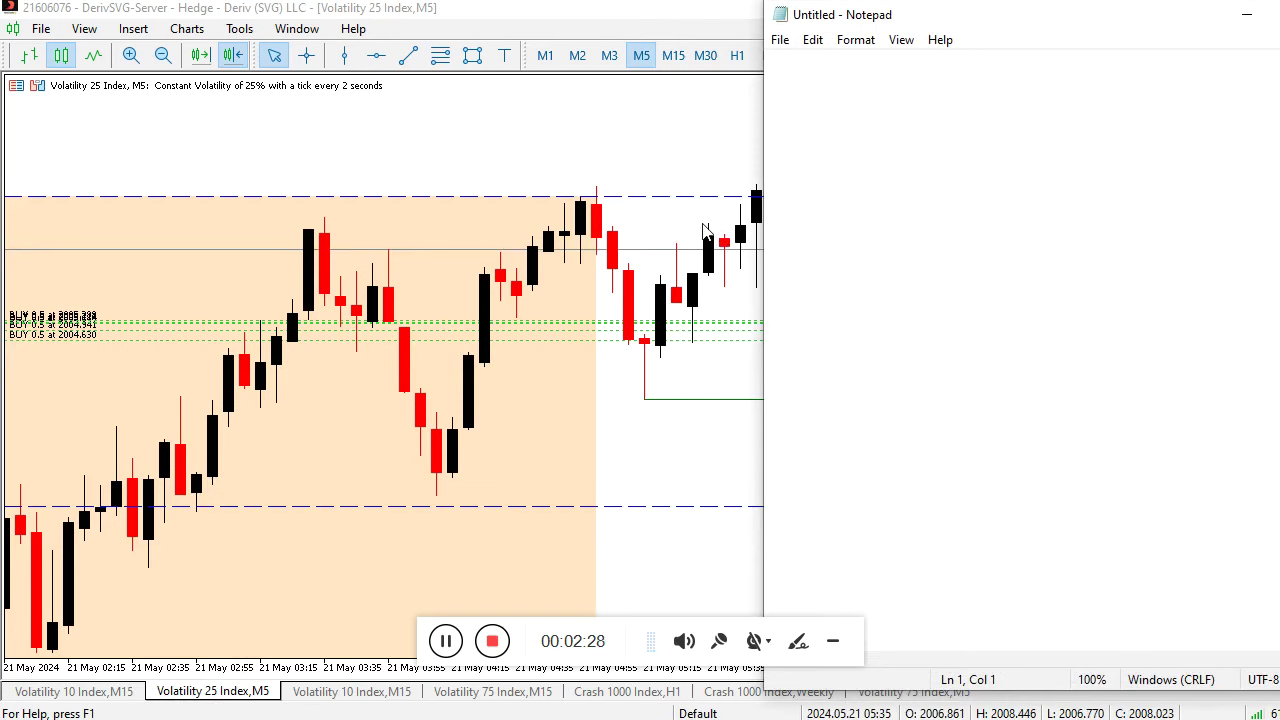
text(time)
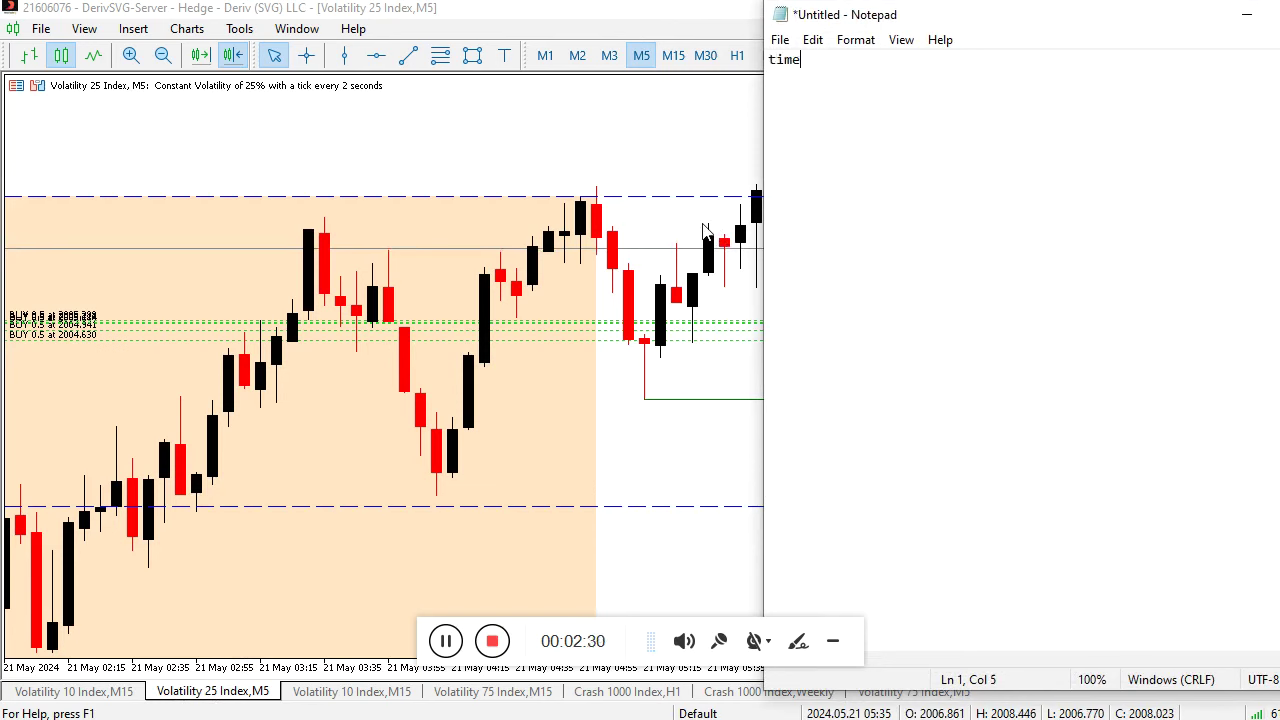
key(BackSpace)
key(BackSpace)
key(BackSpace)
key(BackSpace)
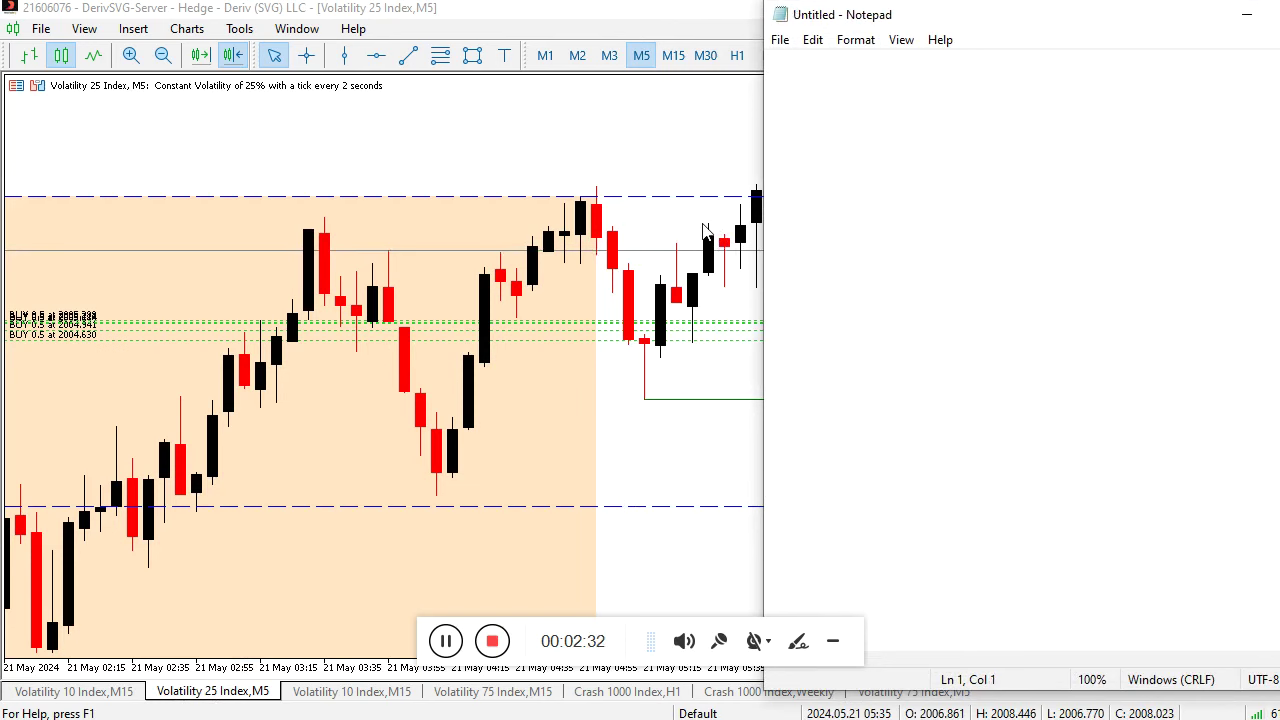
Write "1. time" as the first line of the notes and start a second line numbered "2.".
text(1)
text(,)
key(BackSpace)
key(BackSpace)
text(. time)
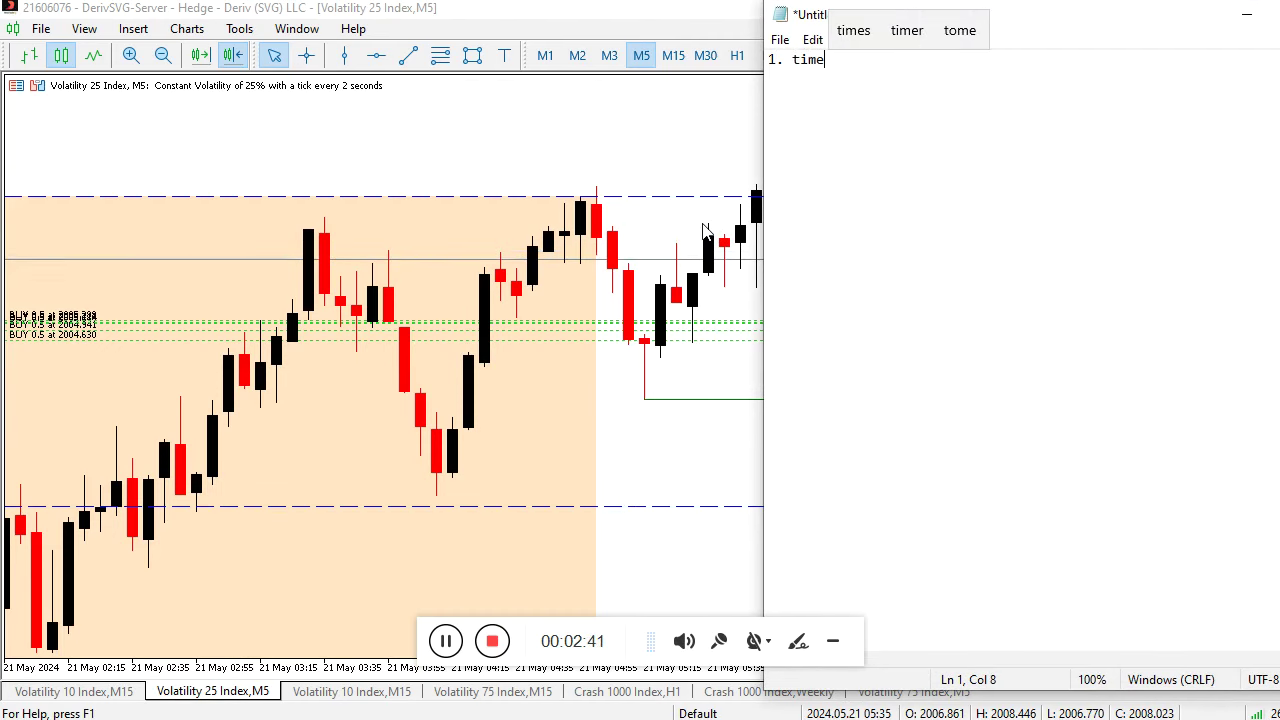
key(Return)
text(2. )
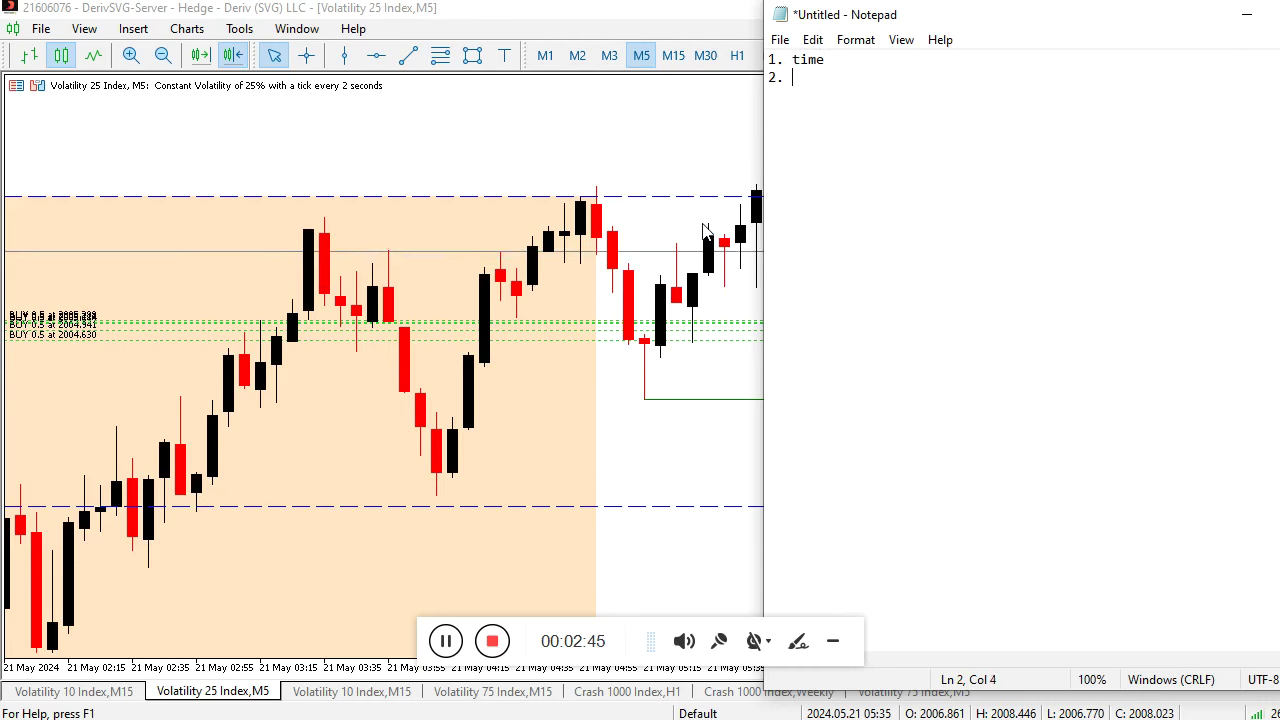
text(brek)
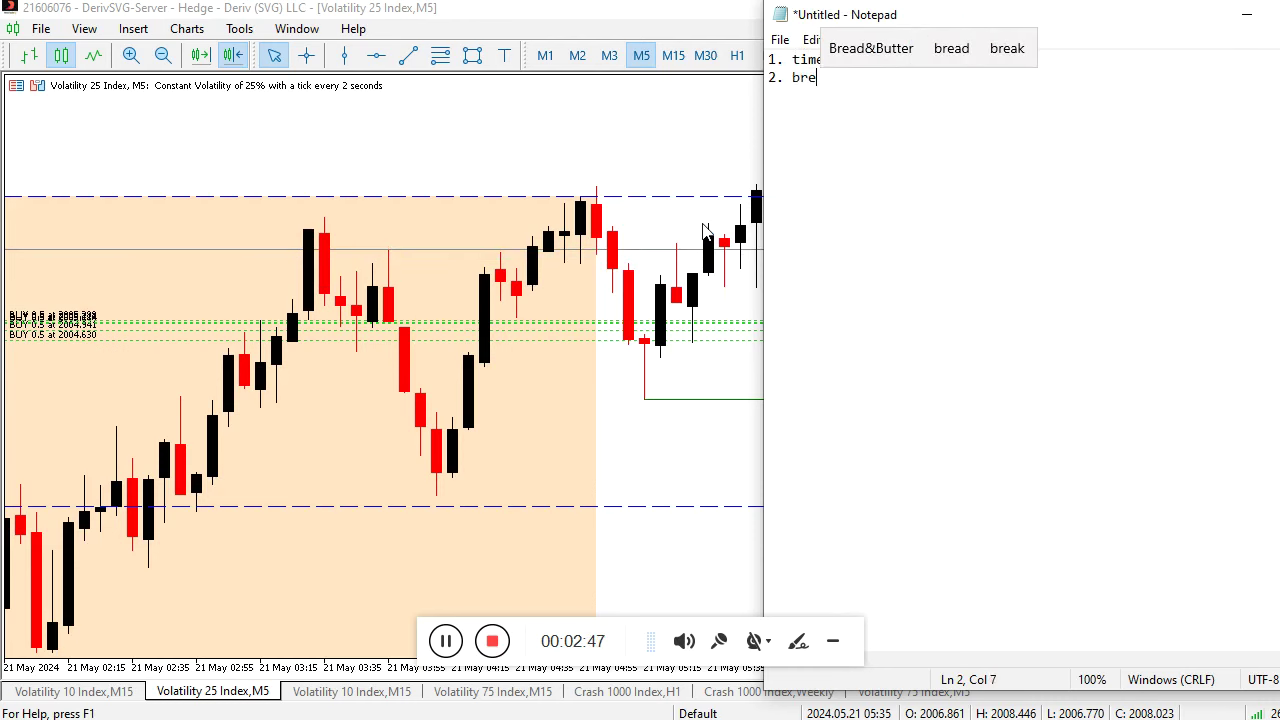
key(BackSpace)
key(BackSpace)
key(BackSpace)
key(BackSpace)
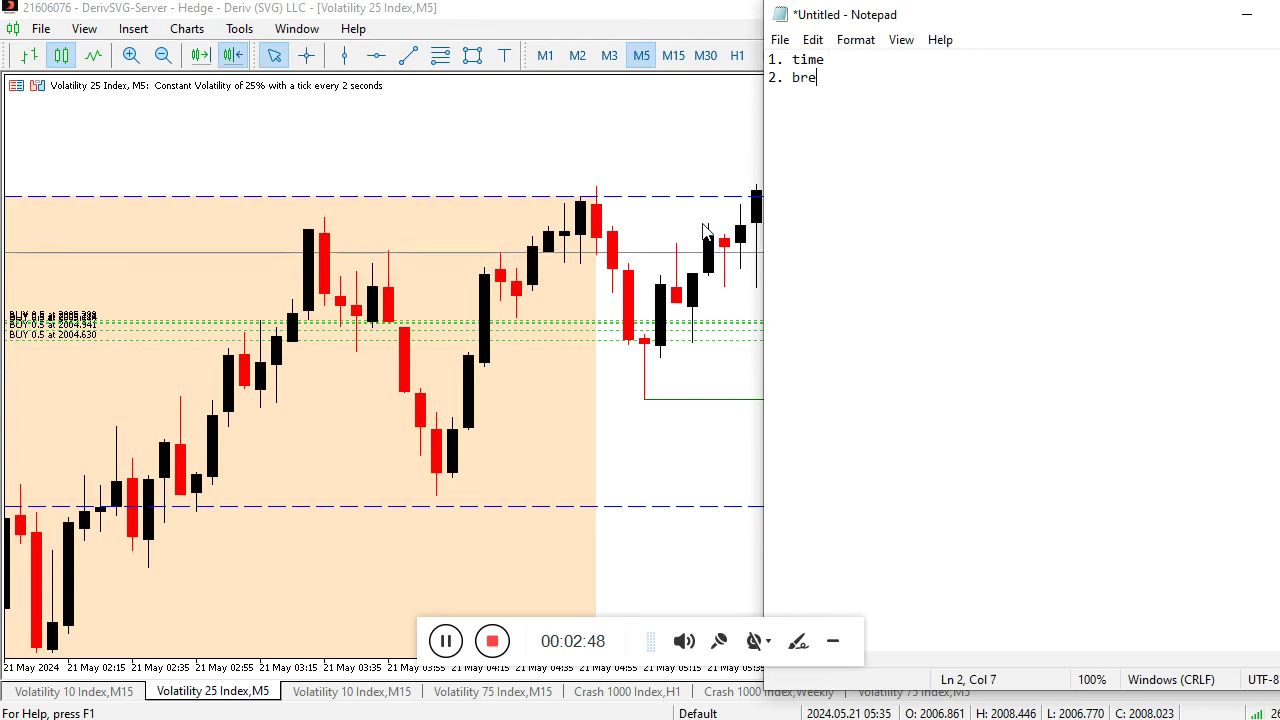
text(fv)
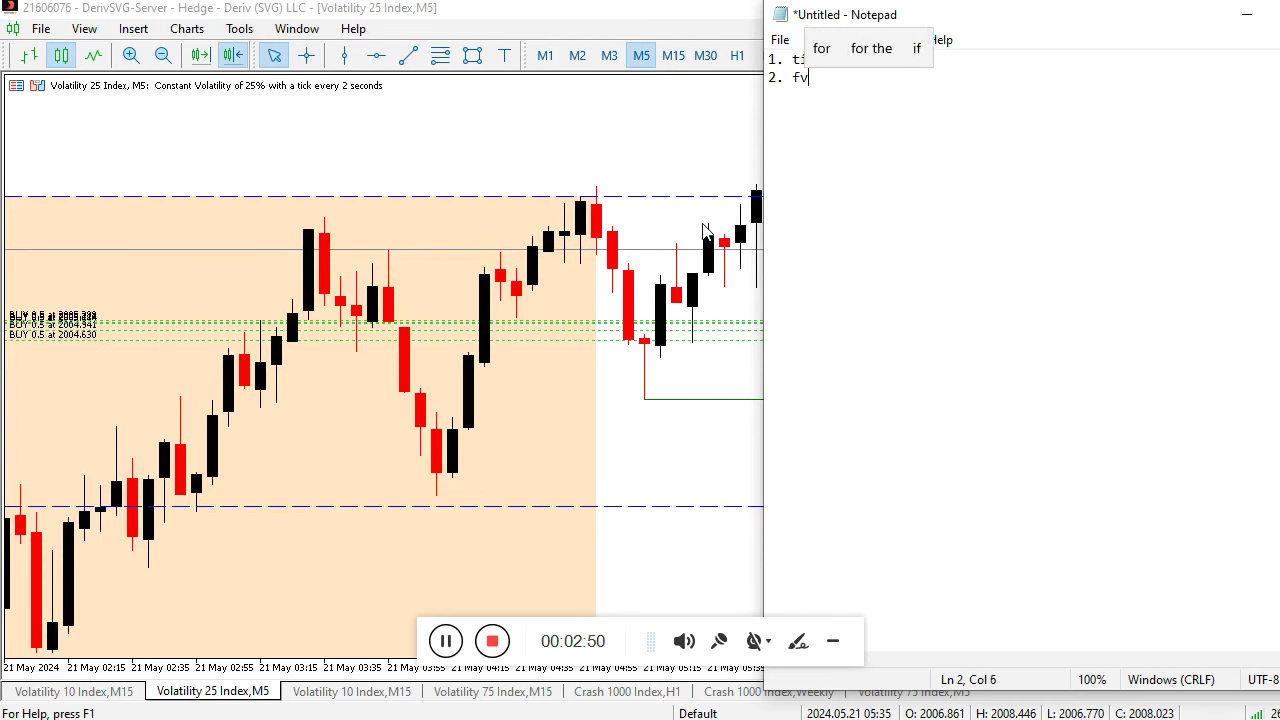
text(g)
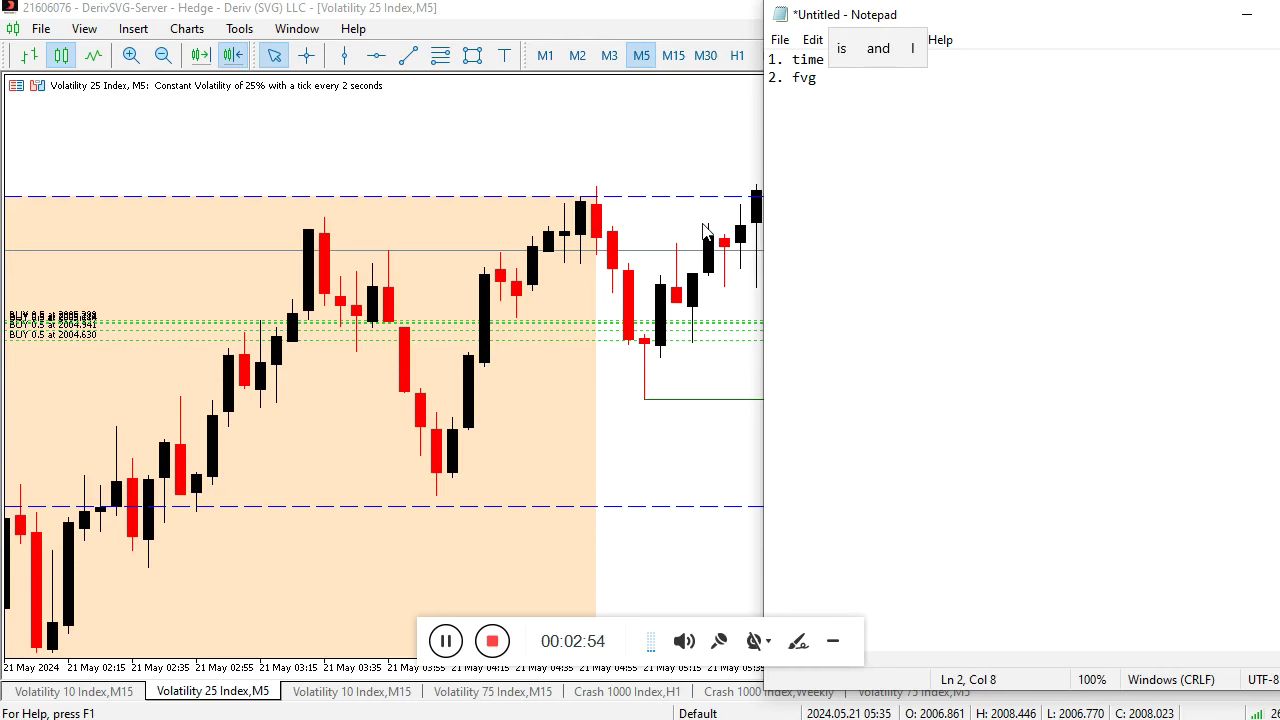
key(Return)
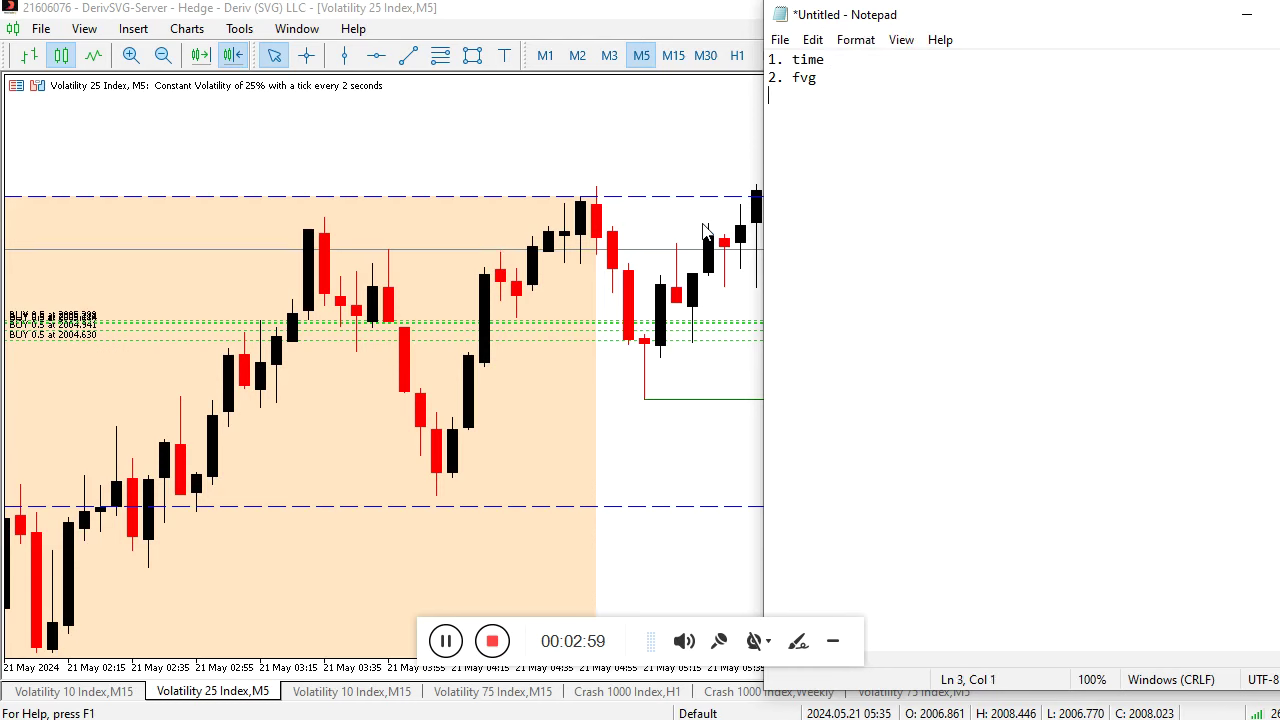
text(3)
key(BackSpace)
key(BackSpace)
key(BackSpace)
key(BackSpace)
key(BackSpace)
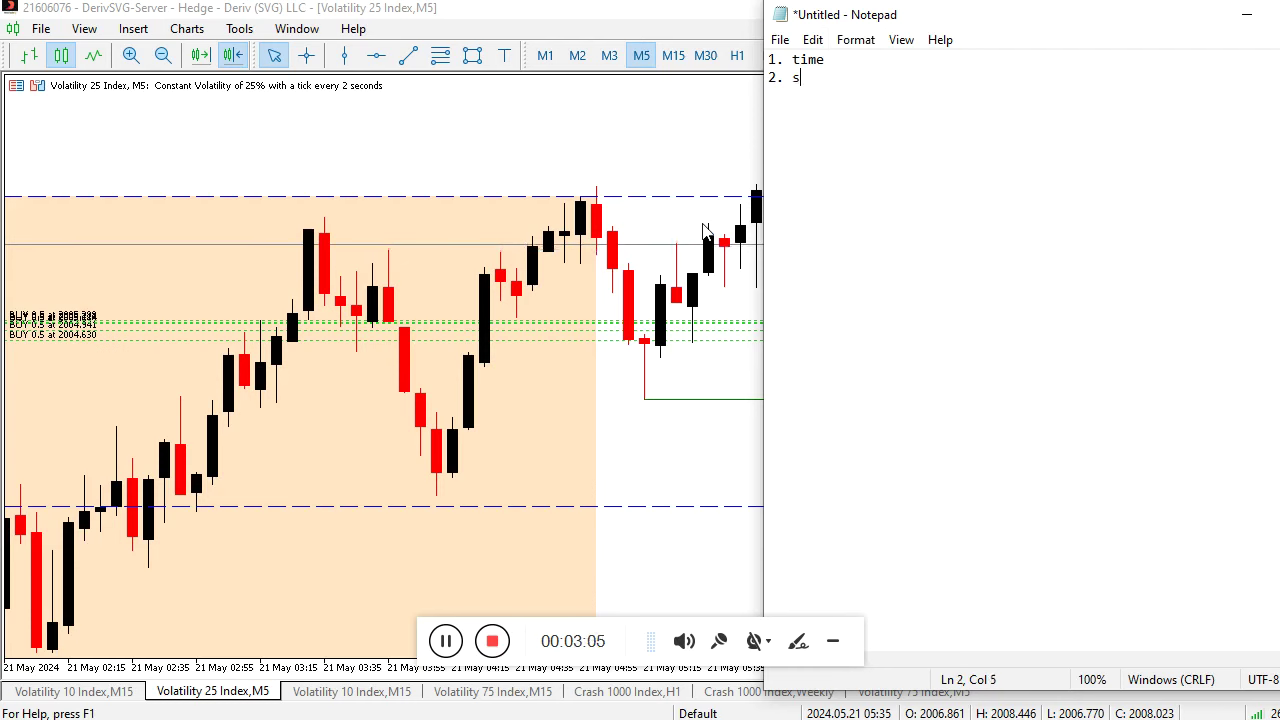
Enter "swing and swinglow" as the text of item 2 in the list.
text(swing a)
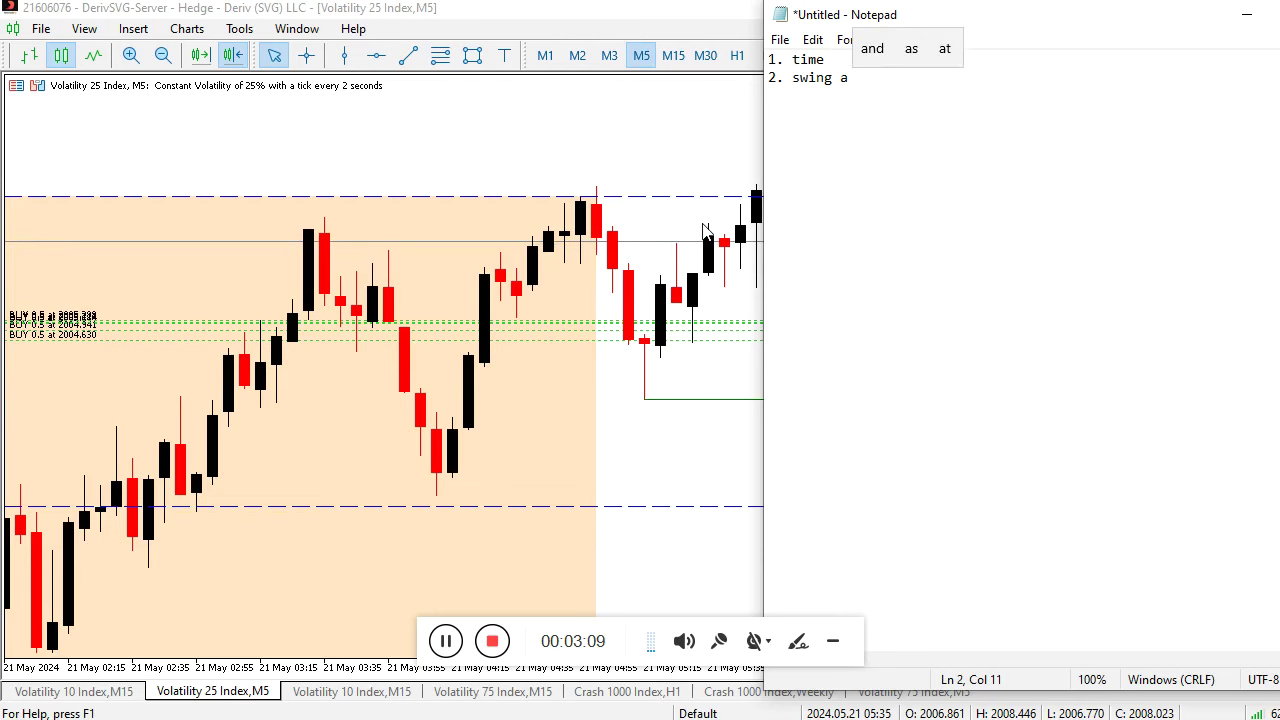
text(nd )
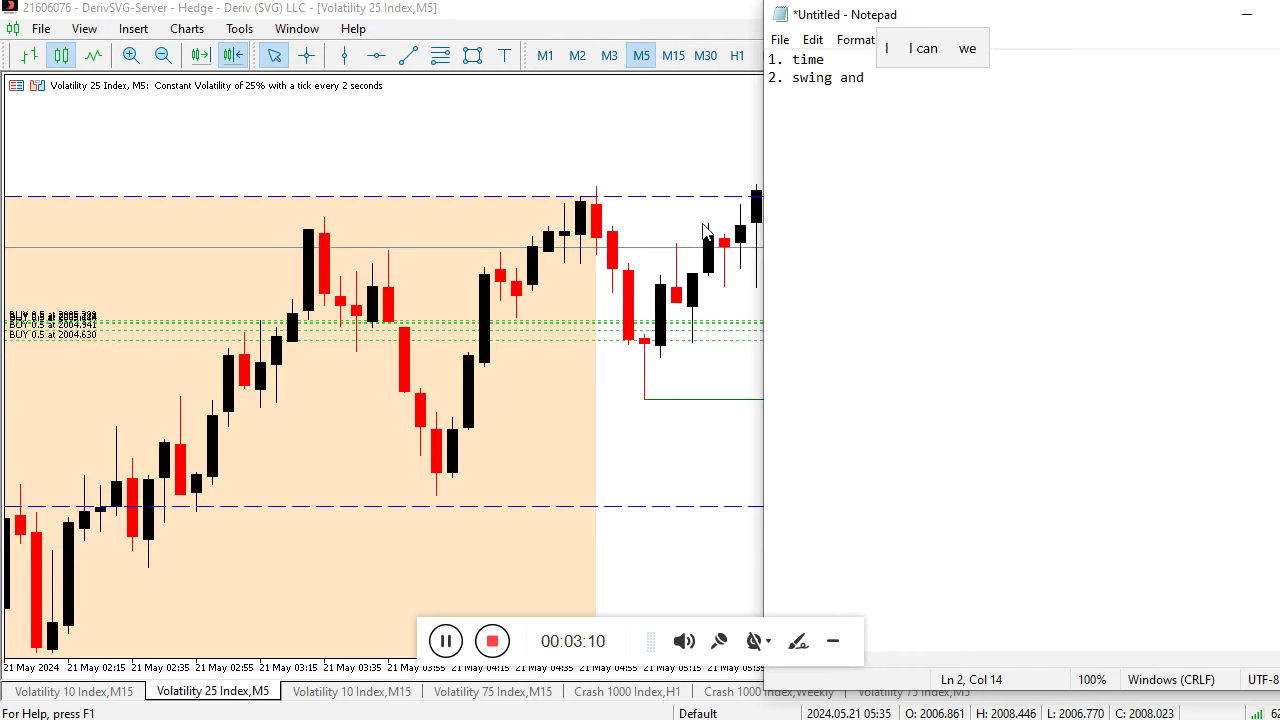
text(swing)
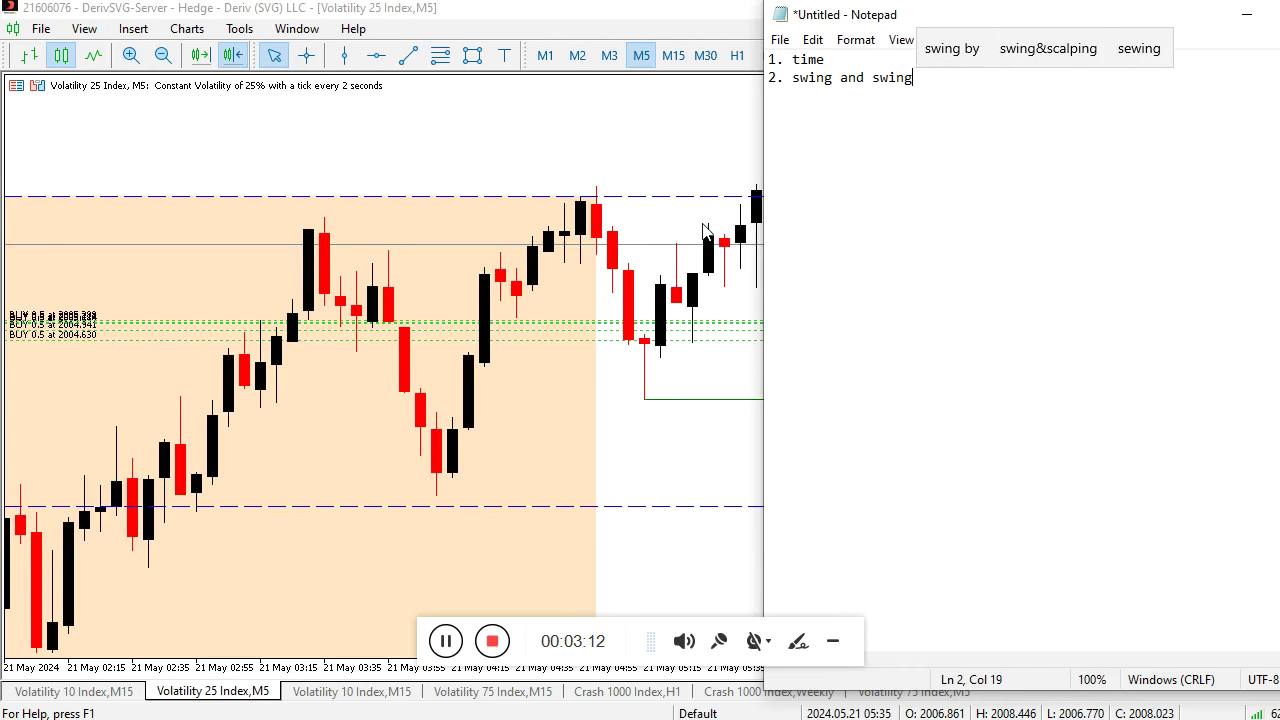
text(low)
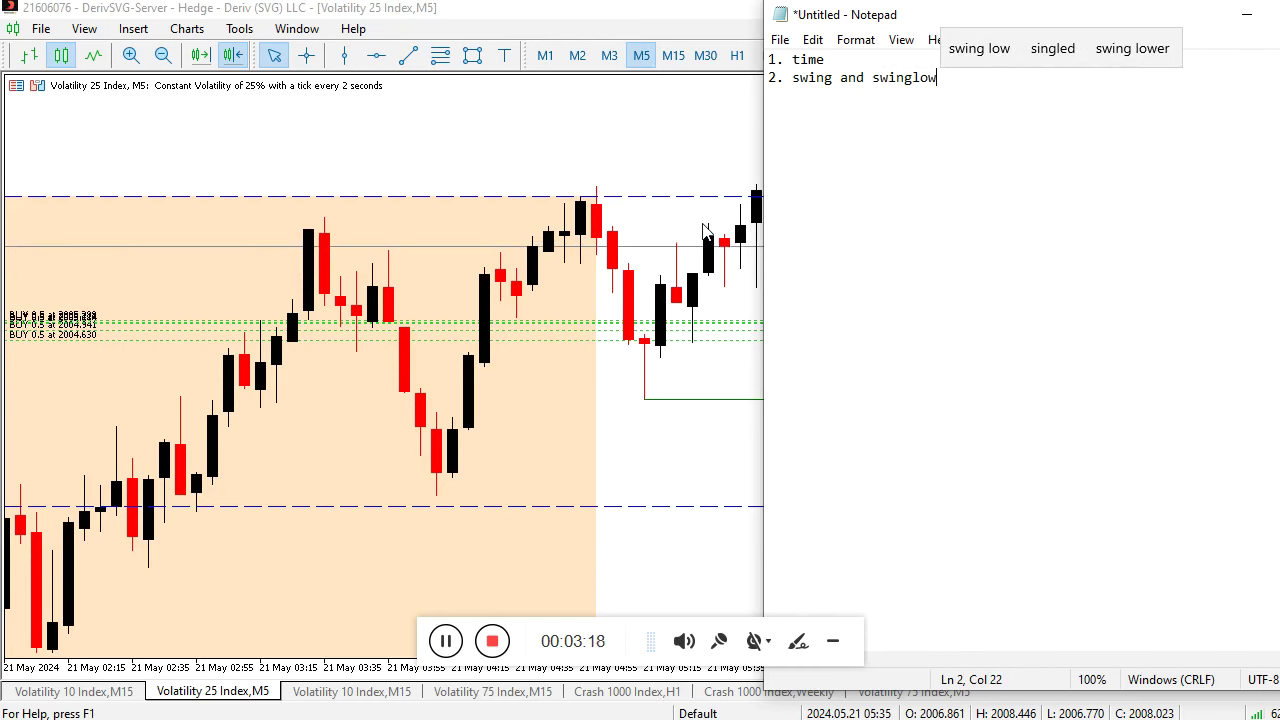
Change the first word of item 2 to "swinghigh" so the item reads "swinghigh and swinglow".
key(Left)
key(Left)
key(Left)
key(Left)
key(Left)
key(Left)
key(Left)
key(Left)
key(Left)
key(Left)
key(Left)
key(Left)
key(Left)
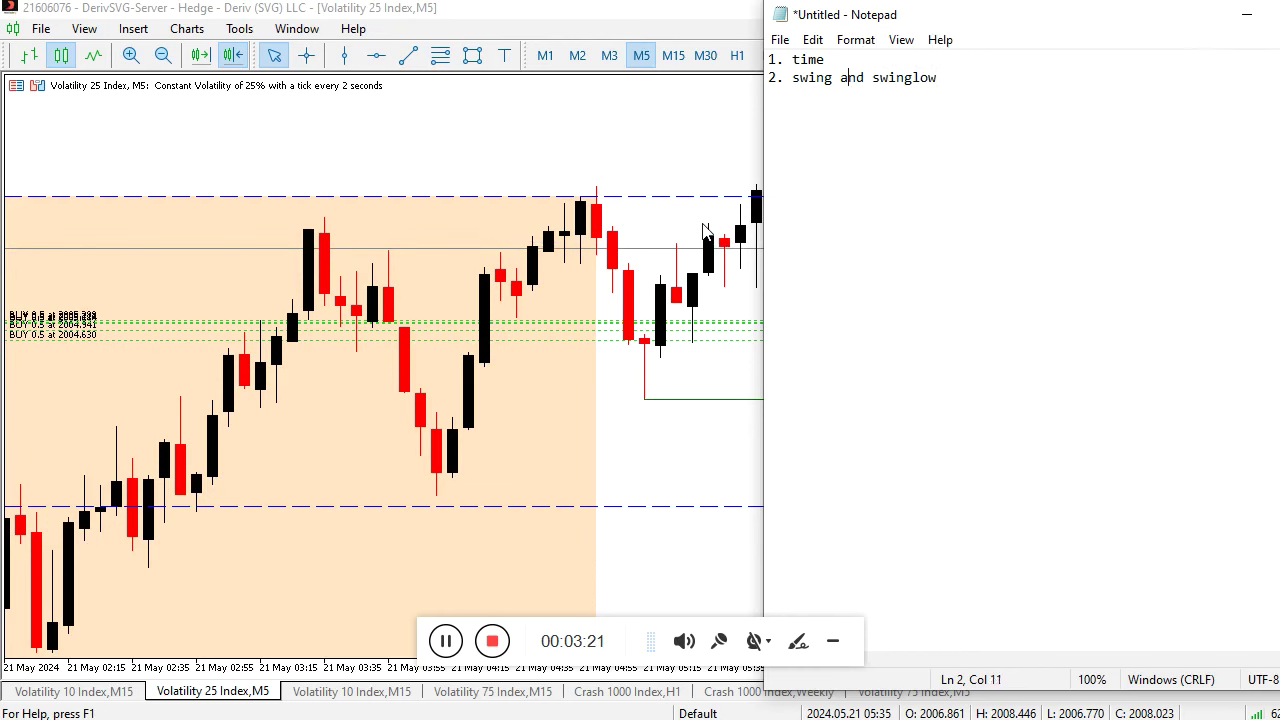
text(low)
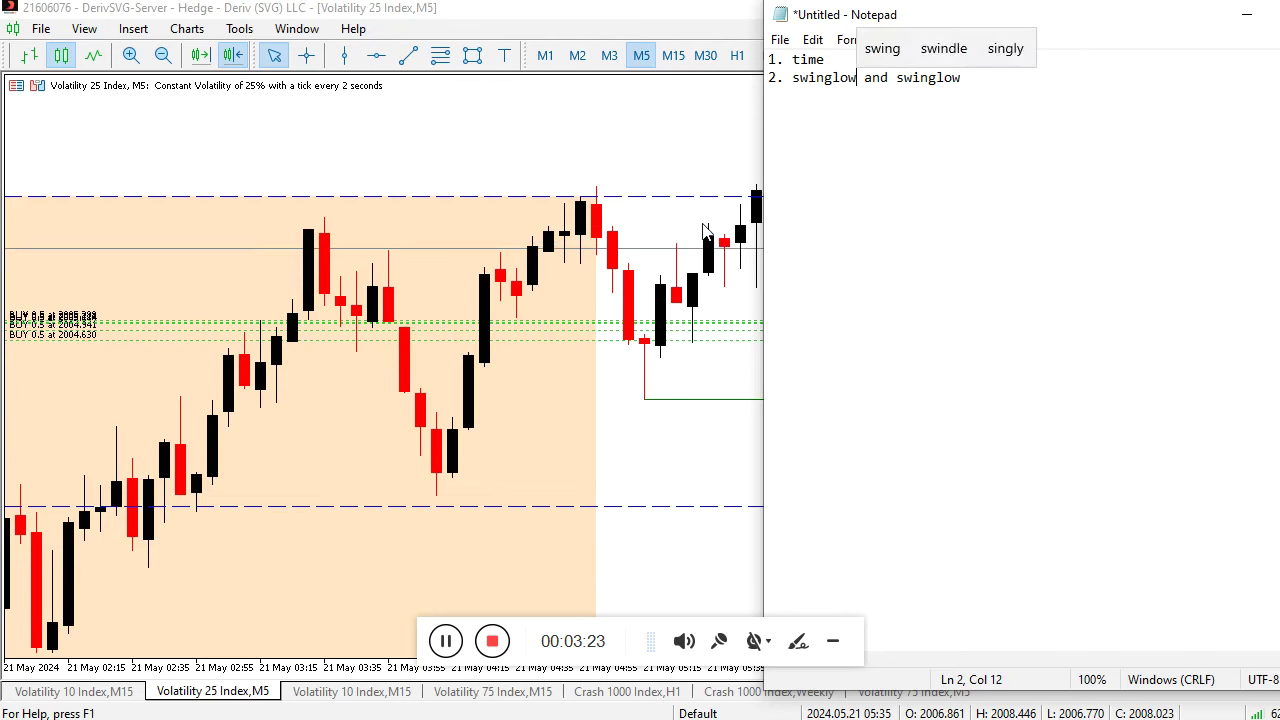
key(BackSpace)
key(BackSpace)
key(BackSpace)
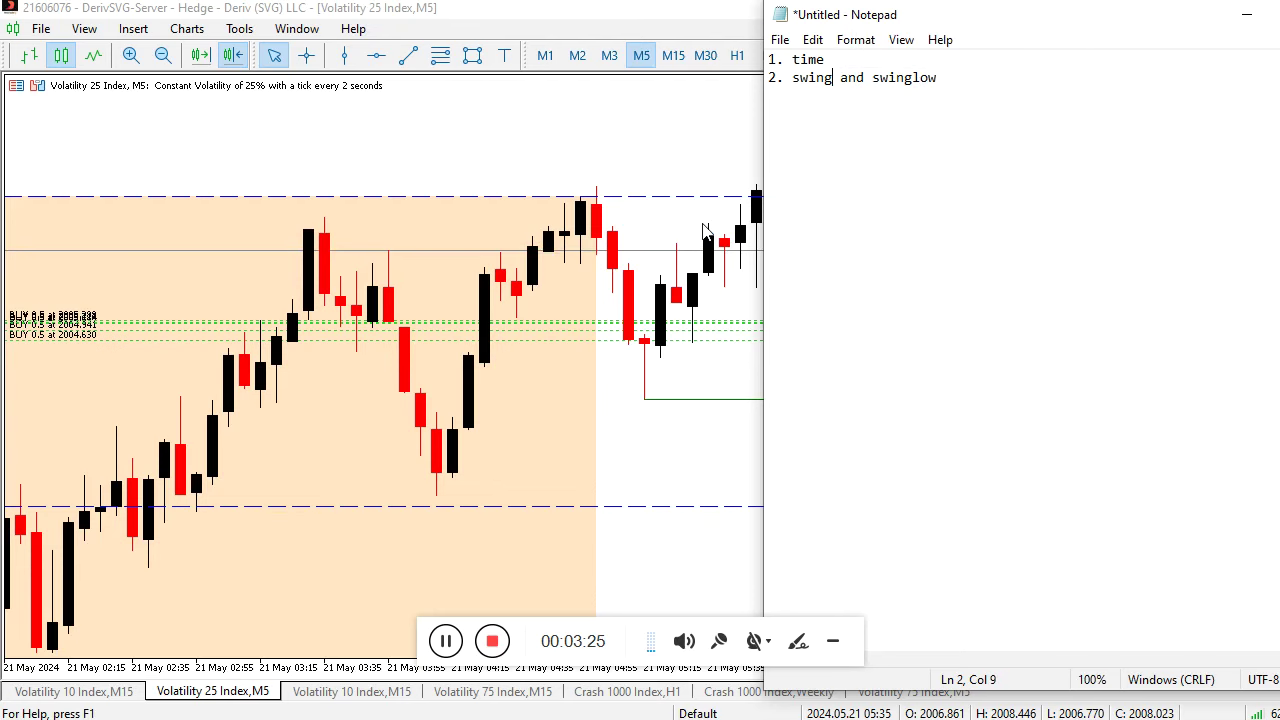
text(high)
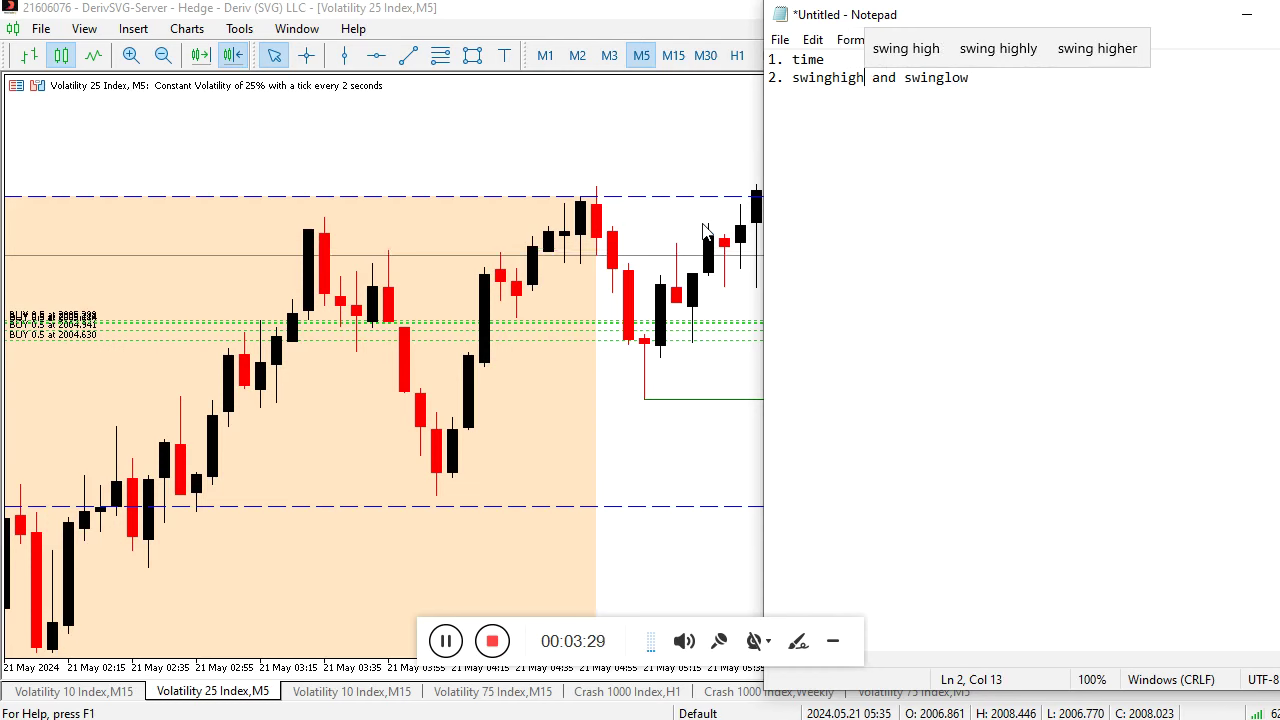
Add a third line below the swing item that reads "3. BMS".
click(980, 84)
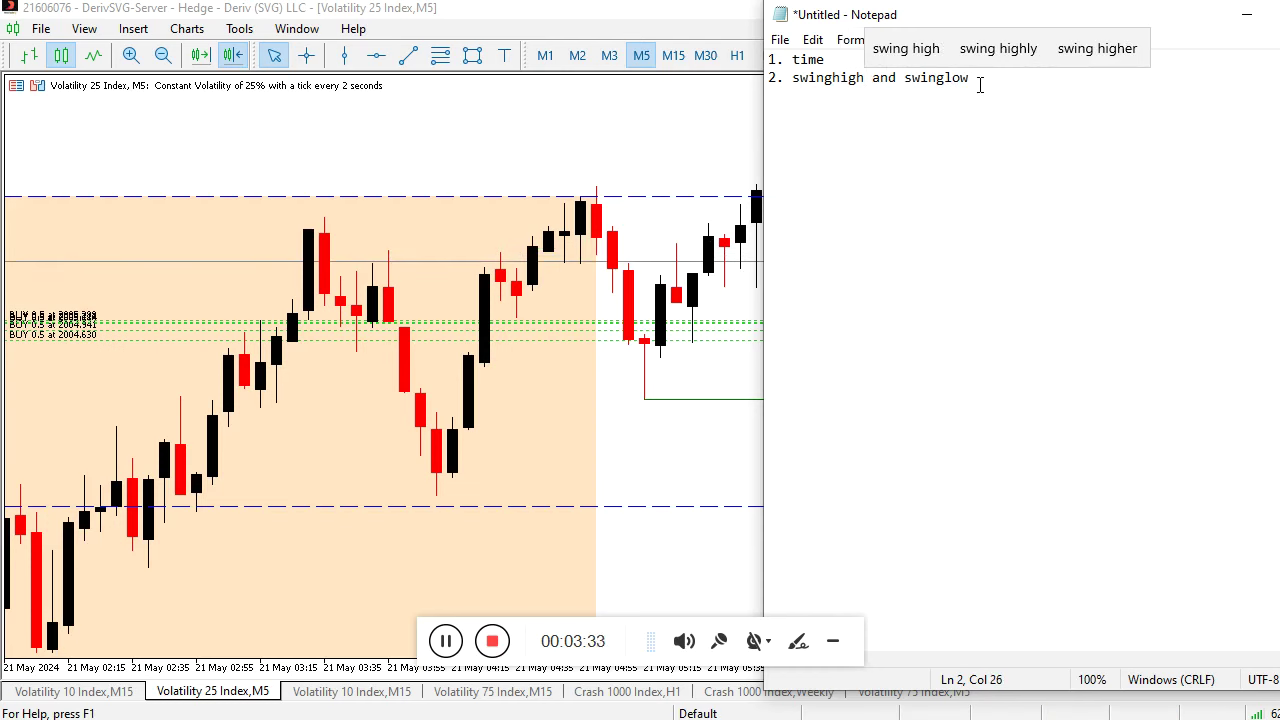
key(Return)
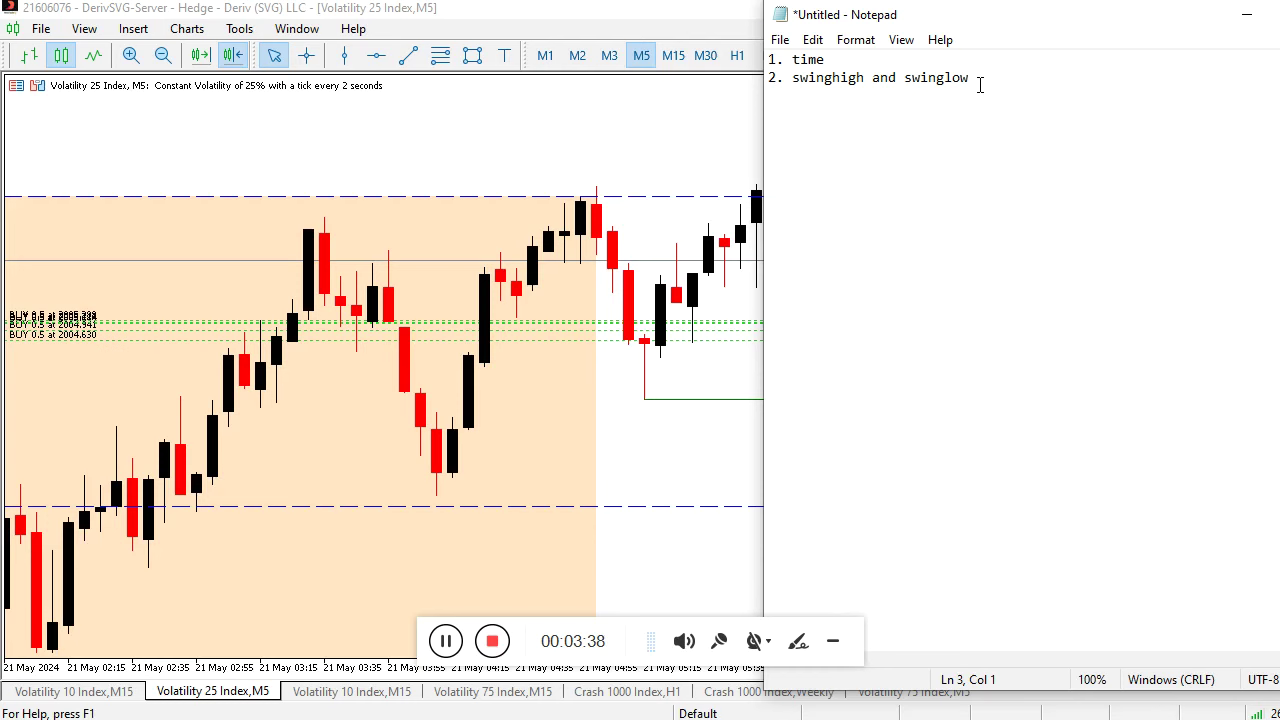
text(3)
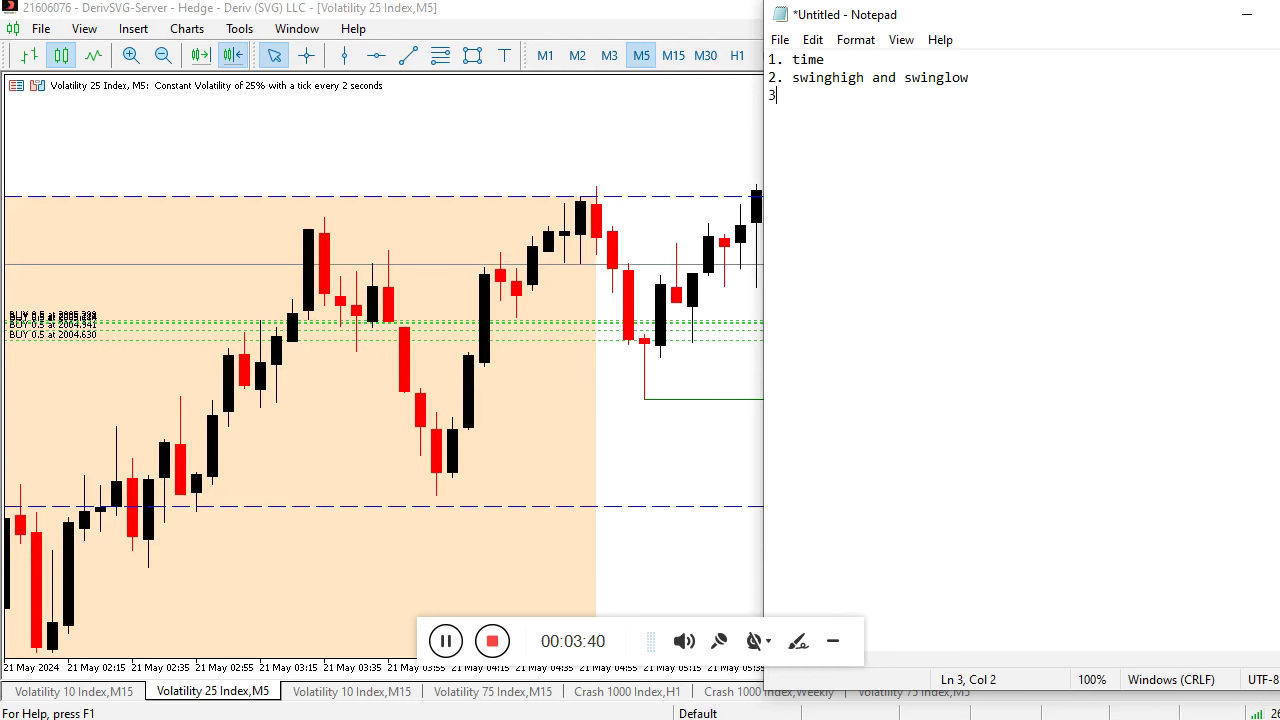
text(. br)
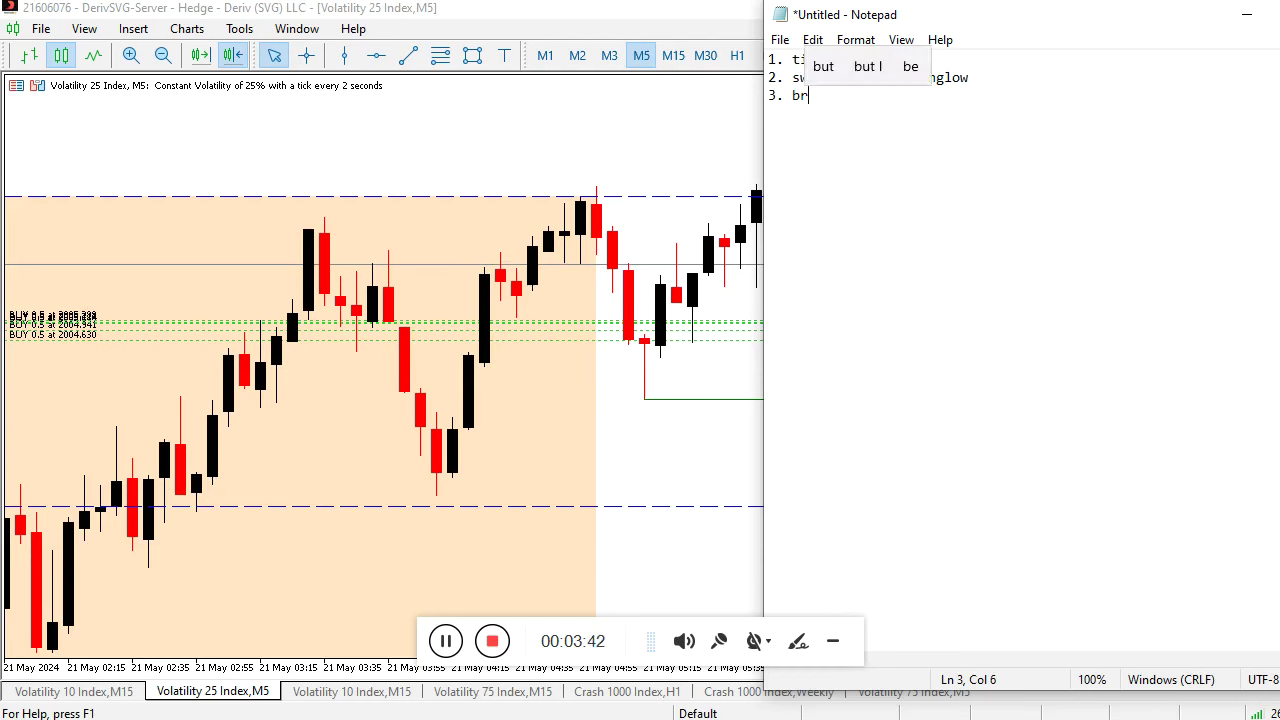
text(eak)
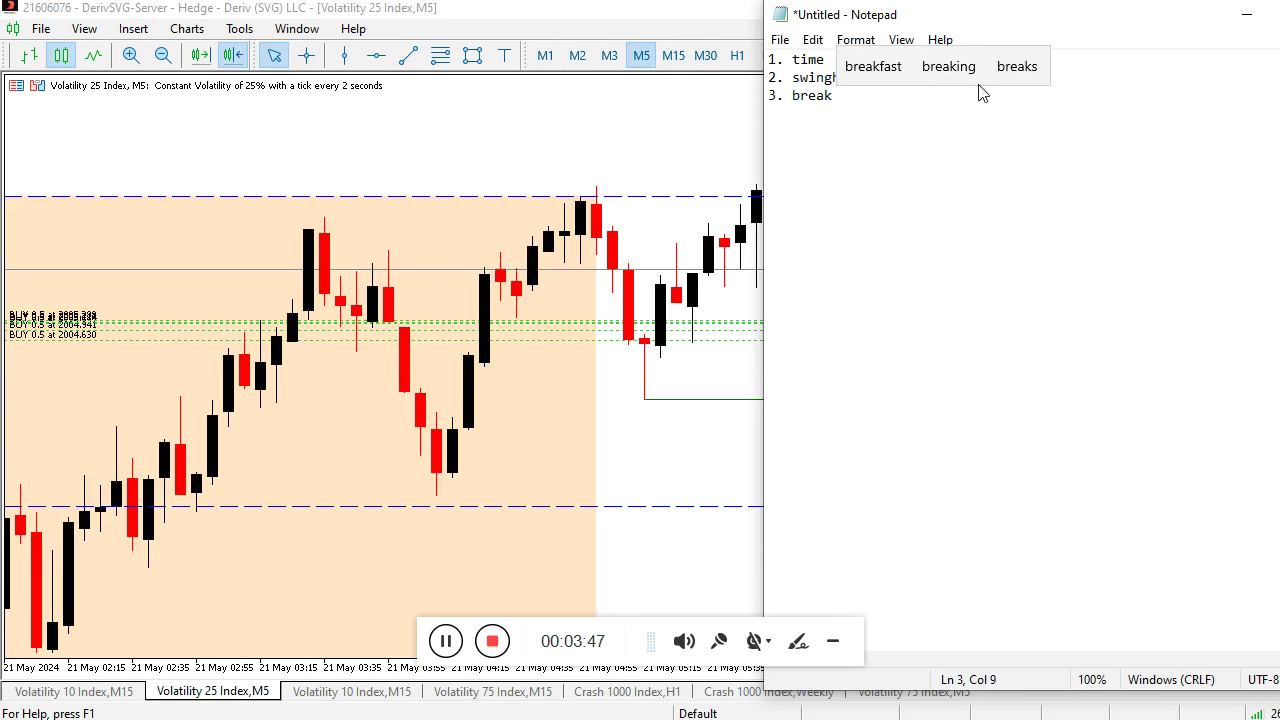
key(BackSpace)
key(BackSpace)
key(BackSpace)
key(BackSpace)
key(BackSpace)
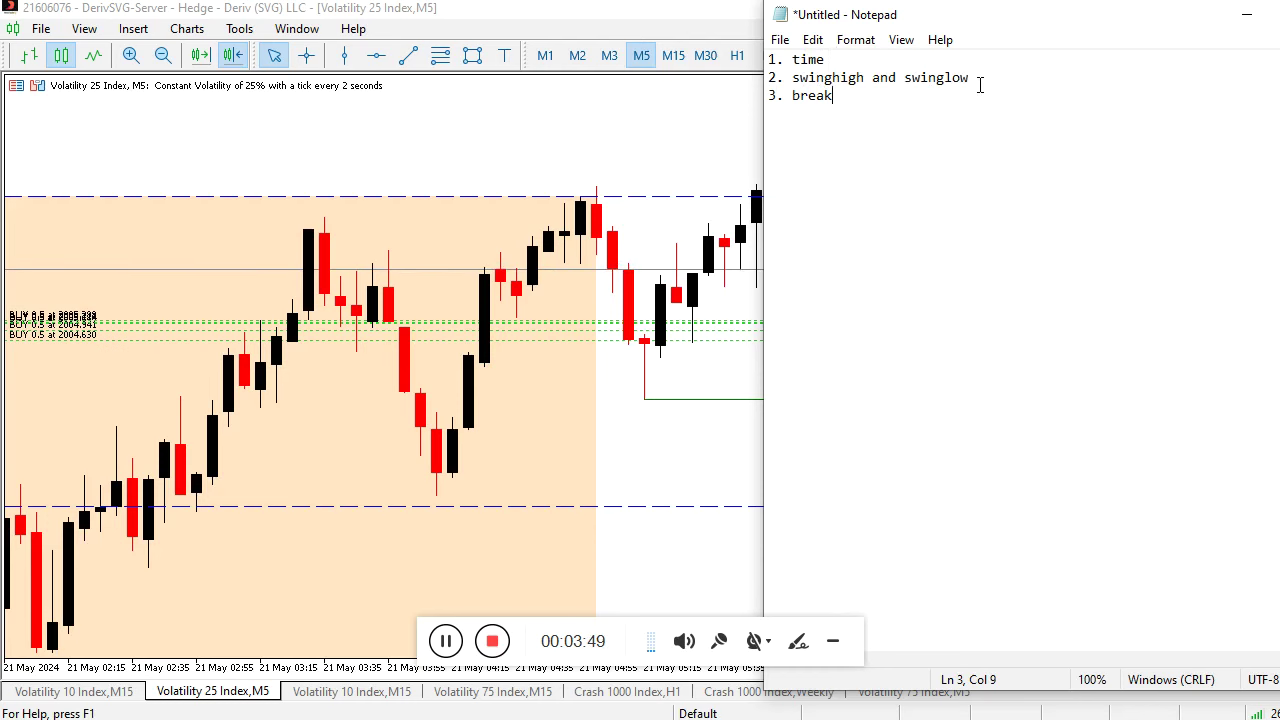
key(BackSpace)
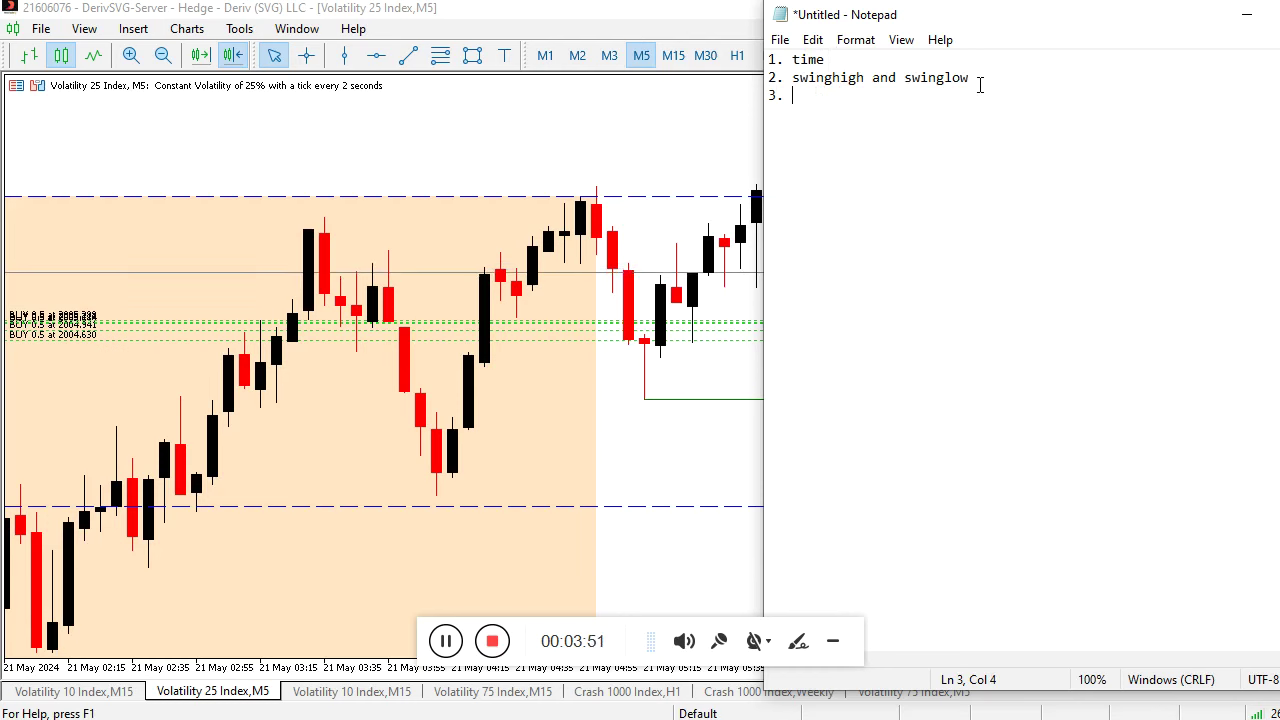
text(BMs)
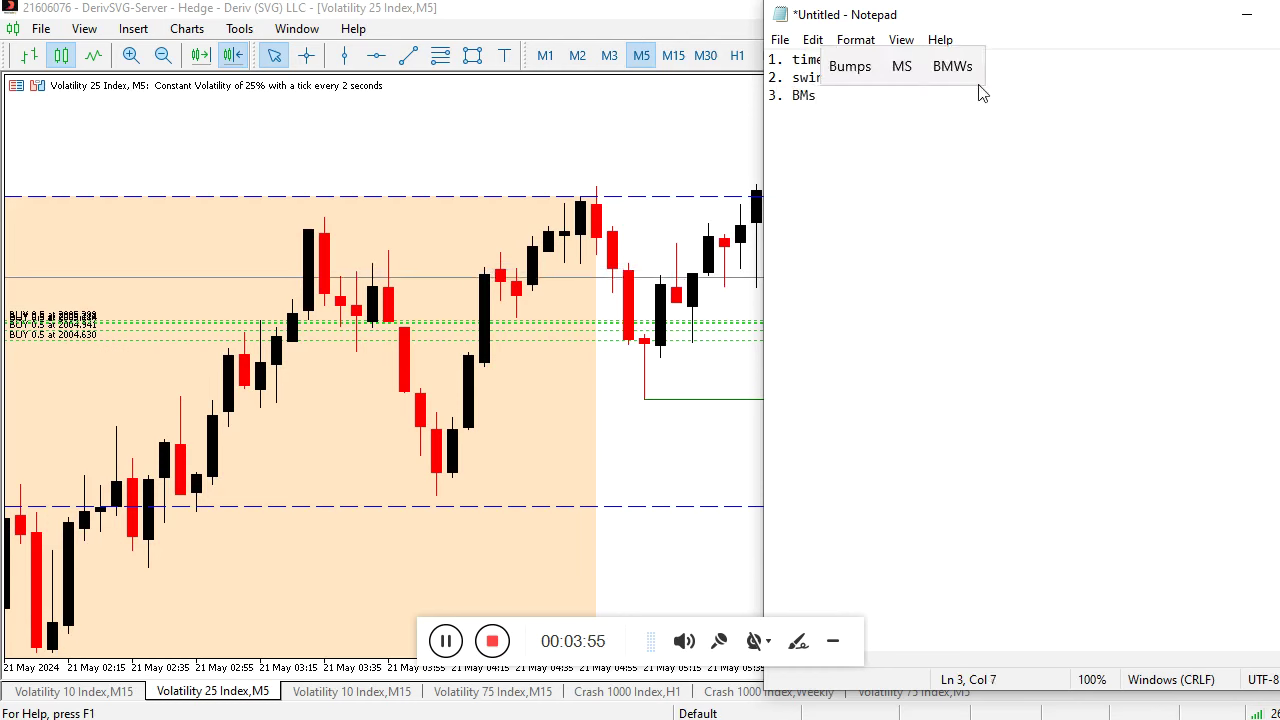
key(BackSpace)
text(S)
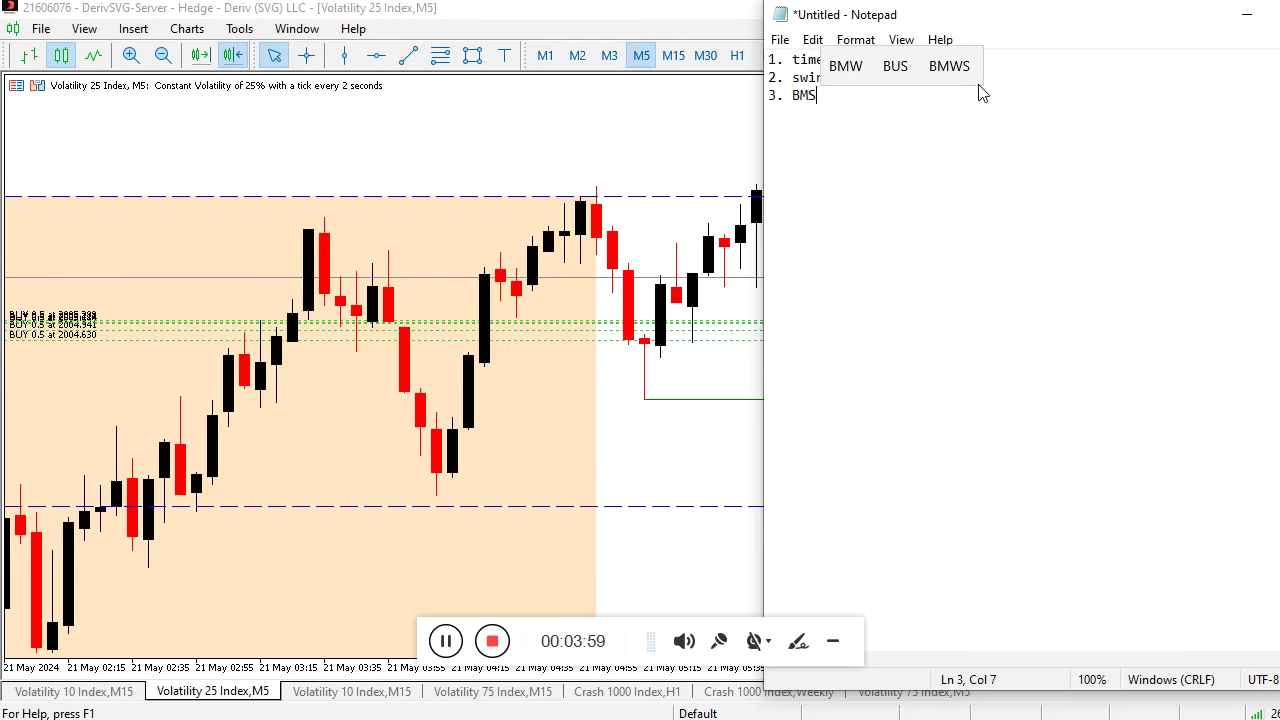
Add a fourth line to the list that reads "4. fvg".
key(Return)
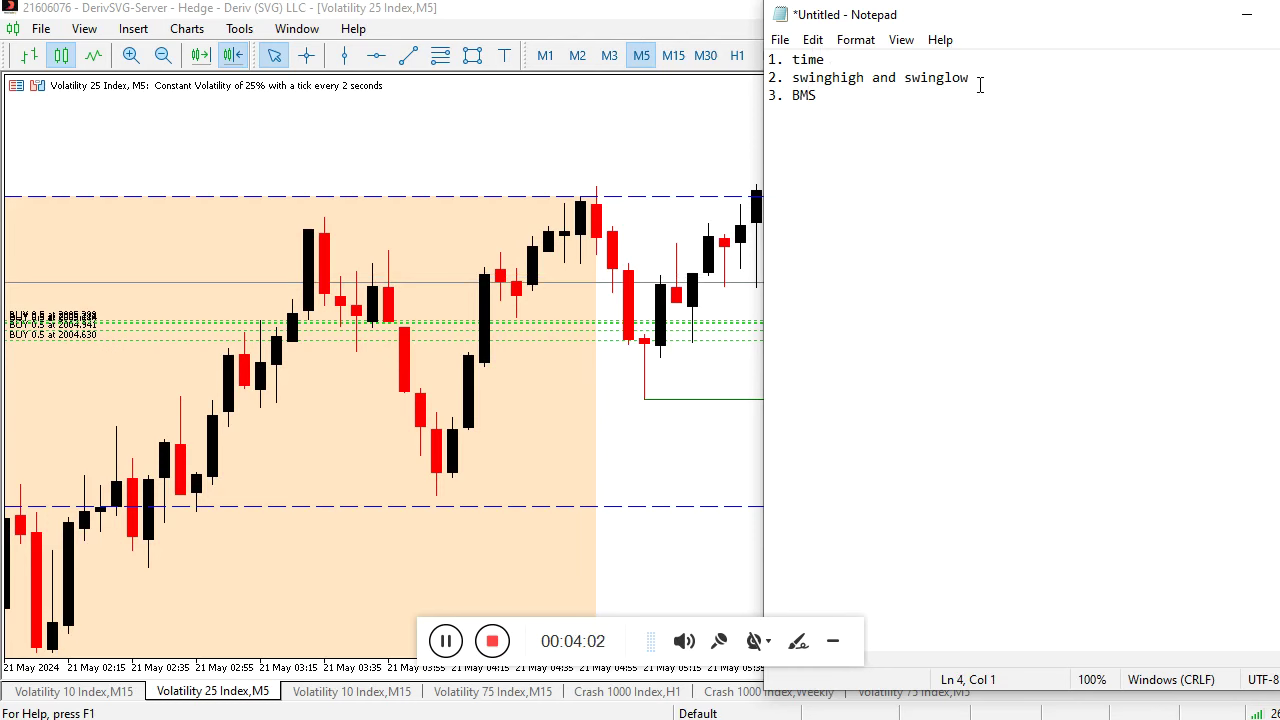
text(4. )
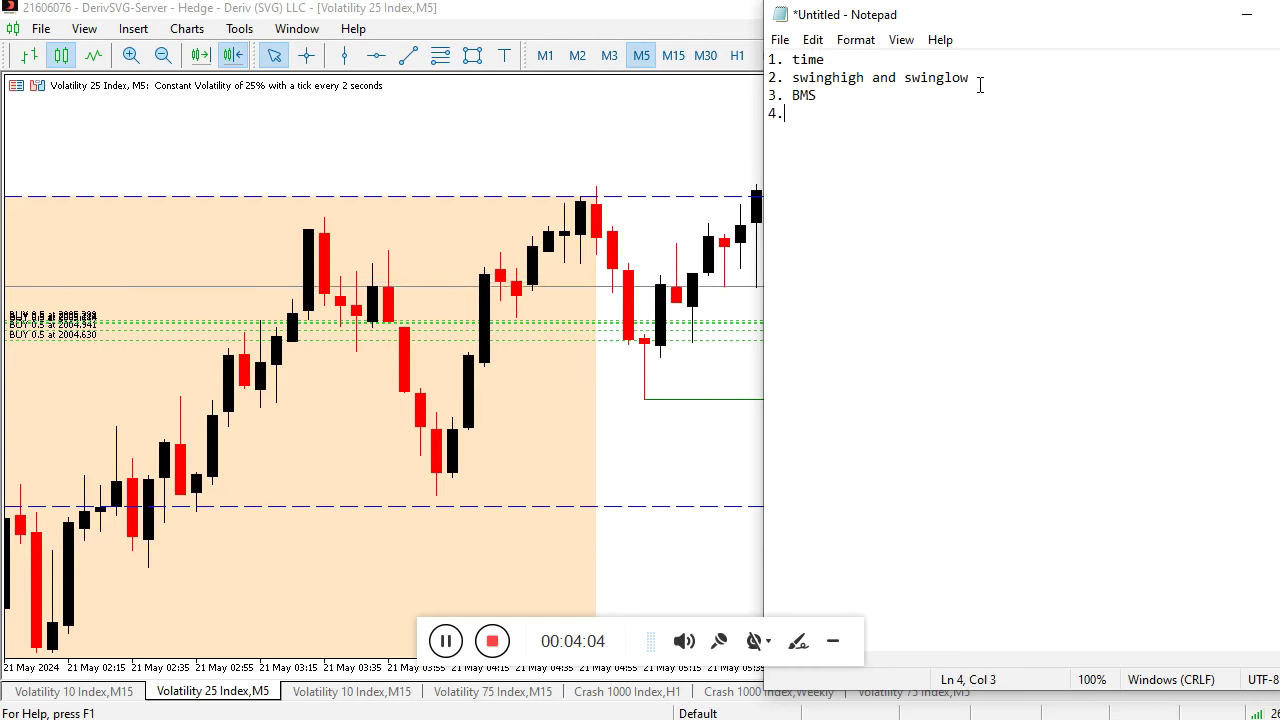
text(fvg)
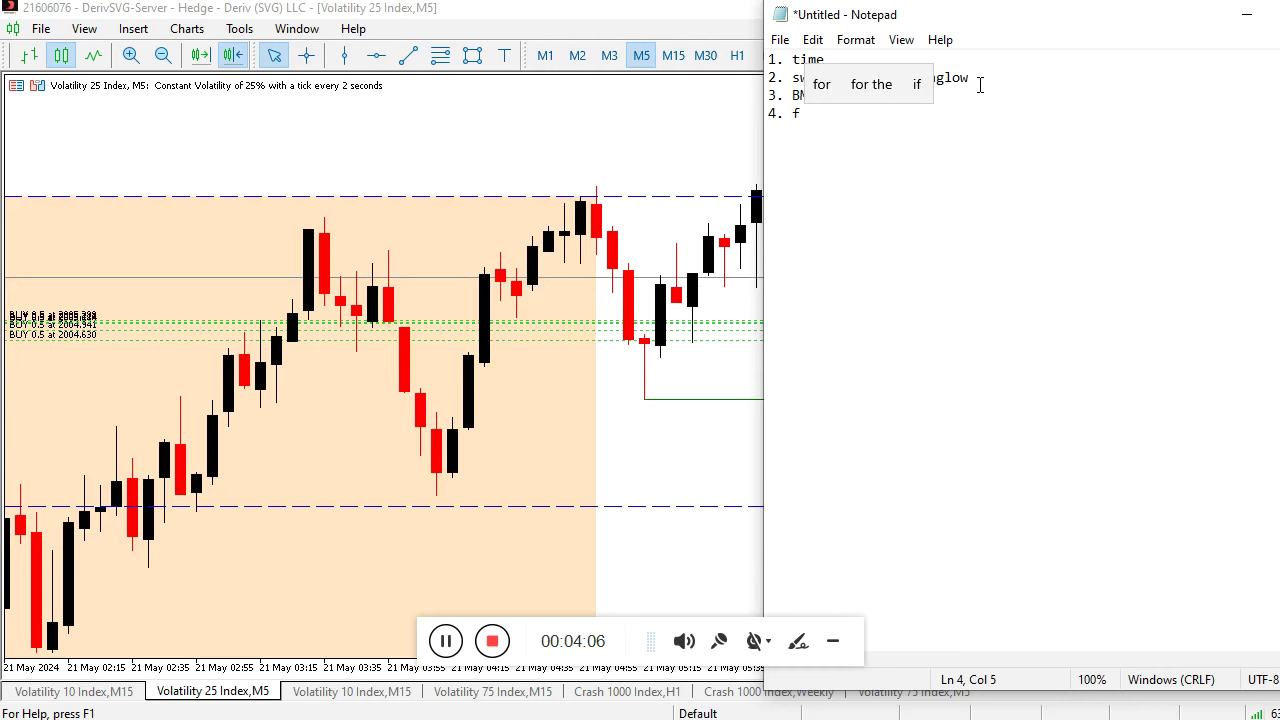
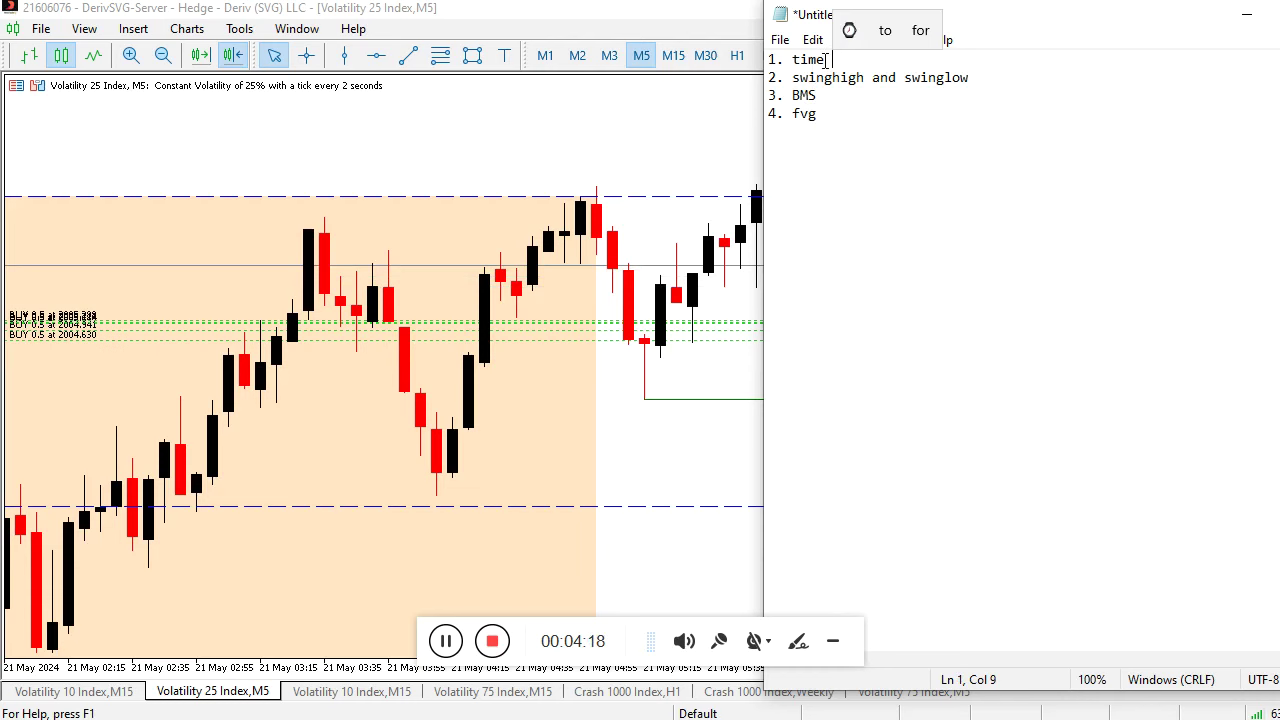
Add "8am" to the first list item so it reads "1. time 8am".
text(8)
key(BackSpace)
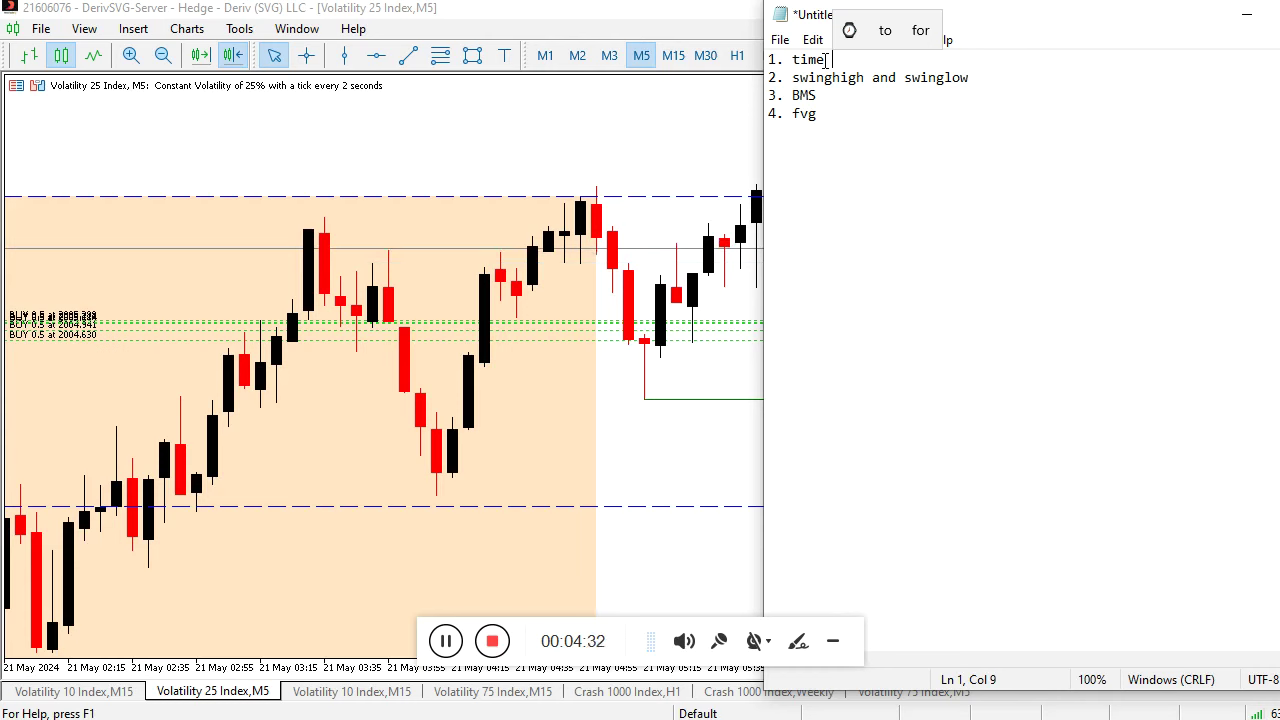
text(8a)
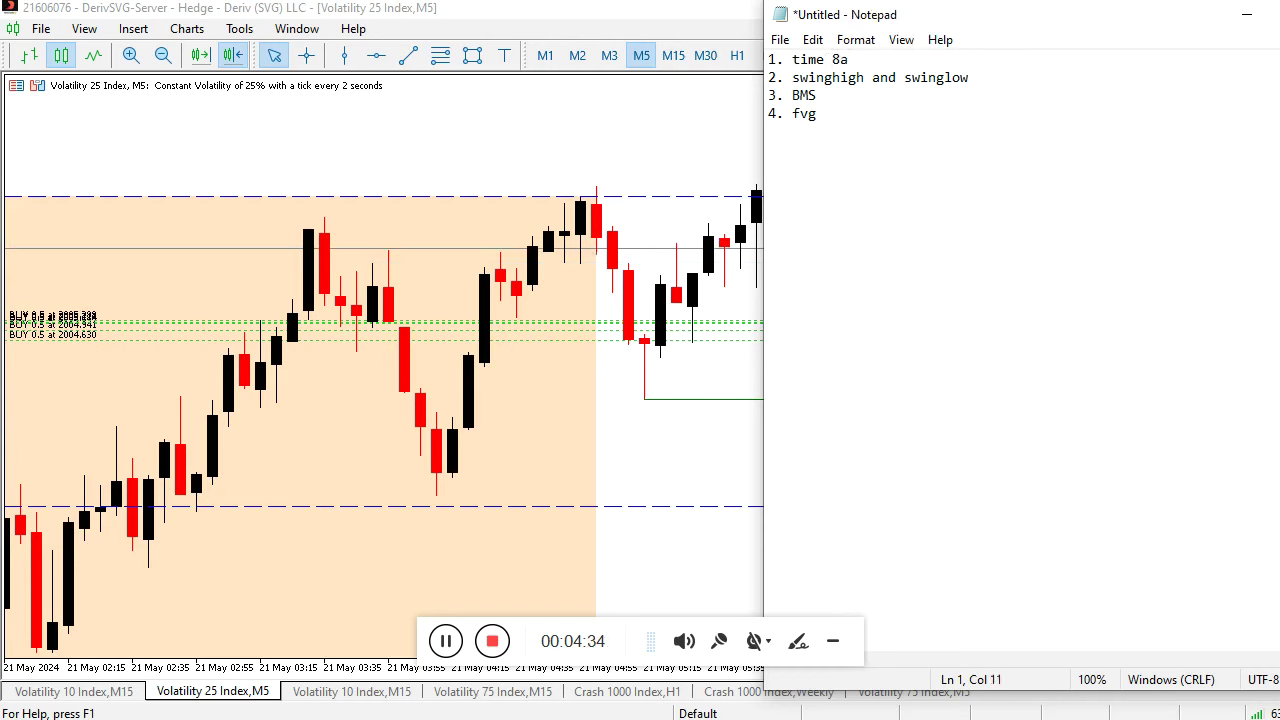
text(m)
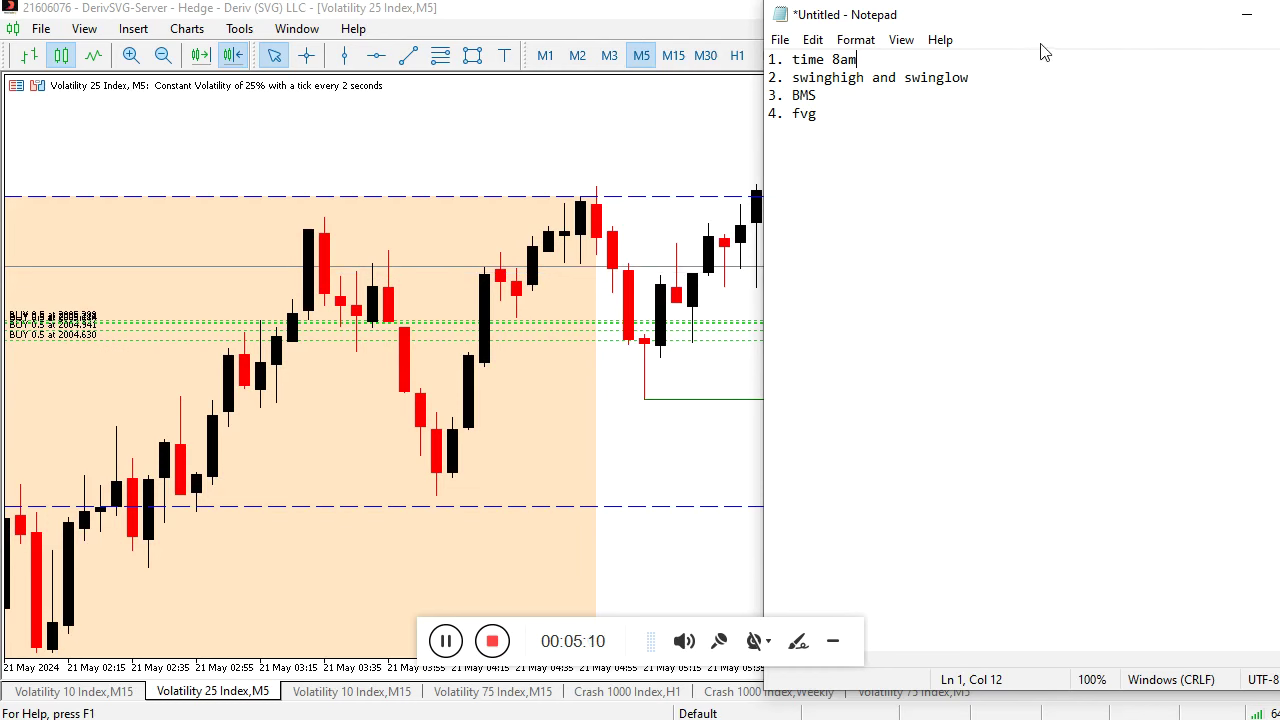
Minimize Notepad and view the Volatility 25 Index chart on H1, returning to the latest candles on M5.
click(1249, 22)
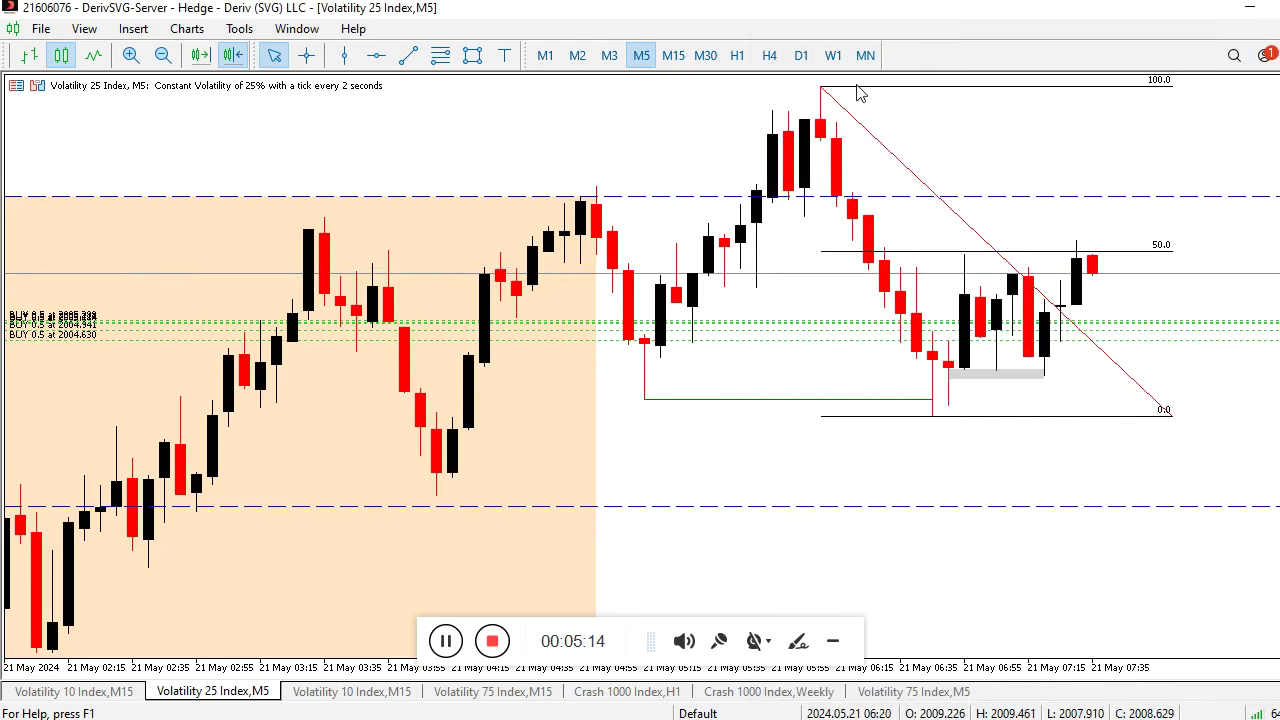
click(737, 58)
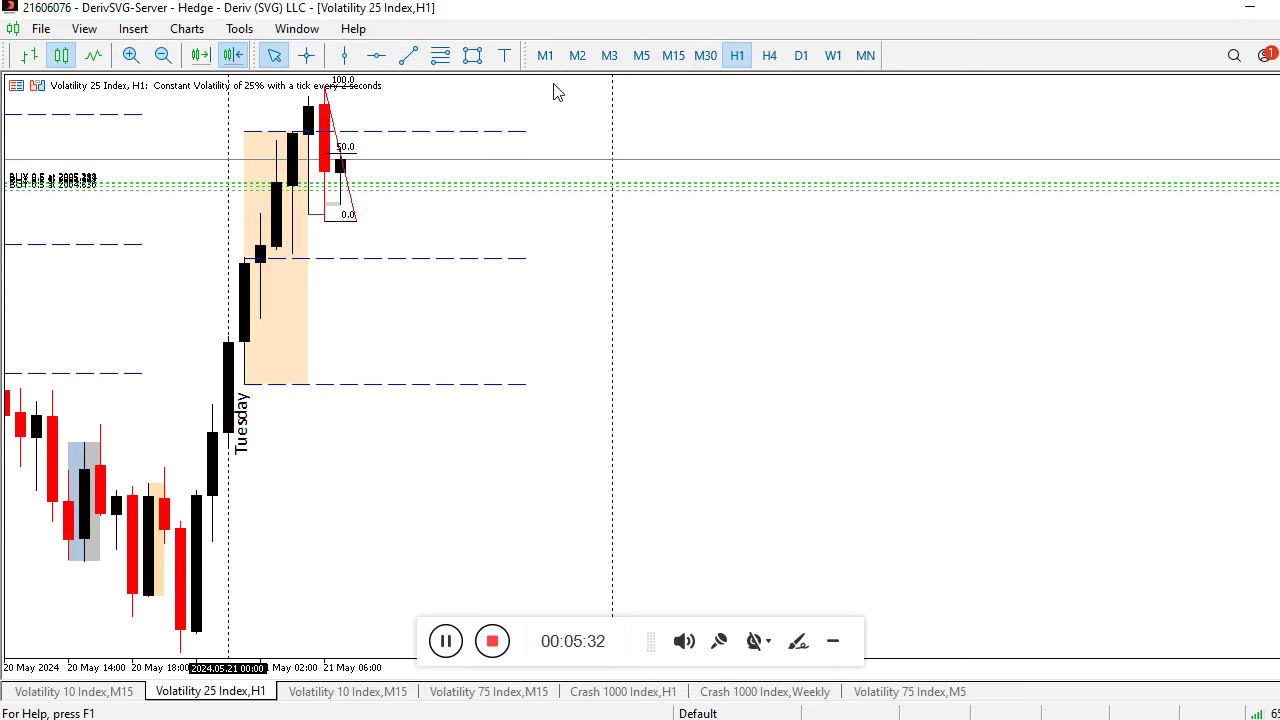
click(642, 56)
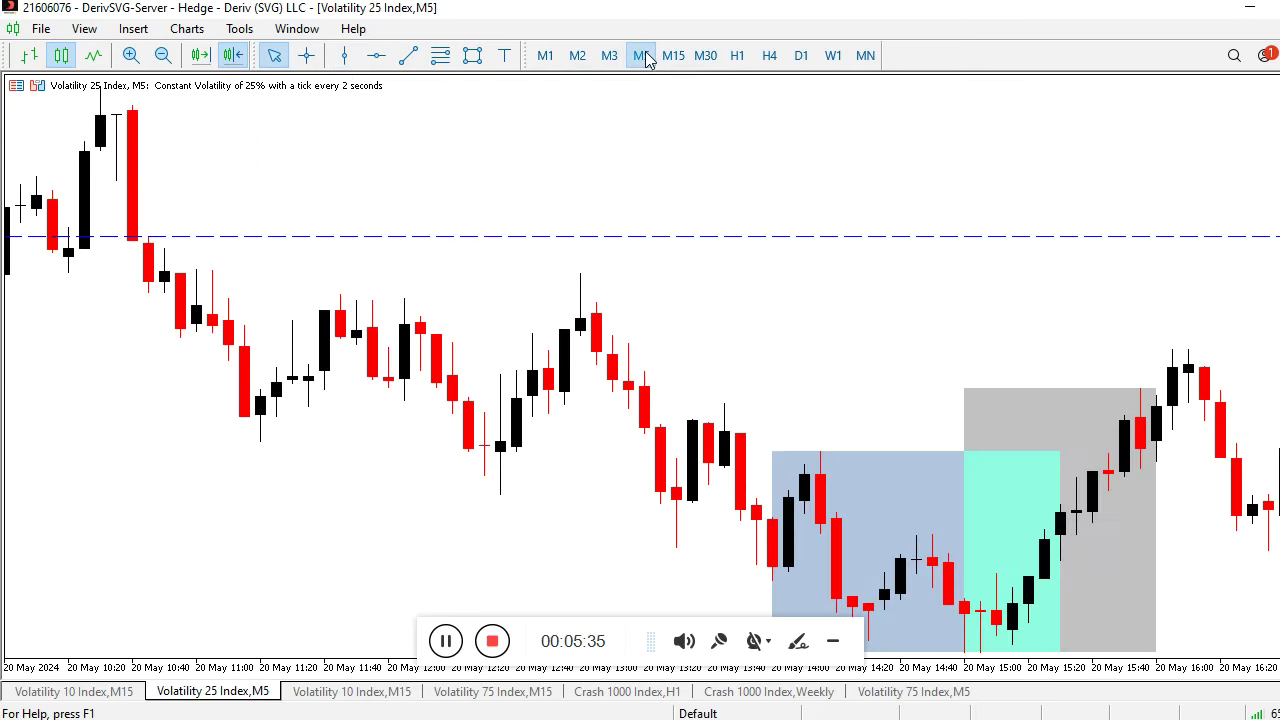
click(236, 60)
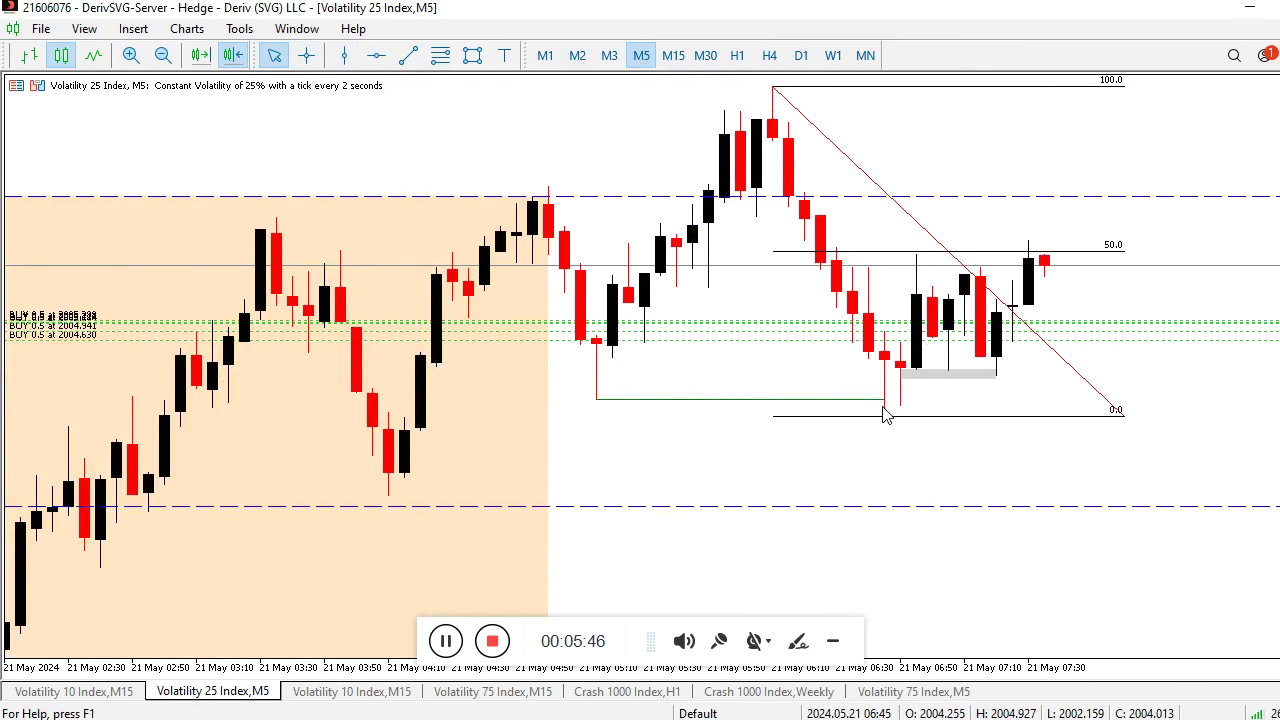
Examine the session range and the recent candles on the M5 chart, using the crosshair.
click(835, 645)
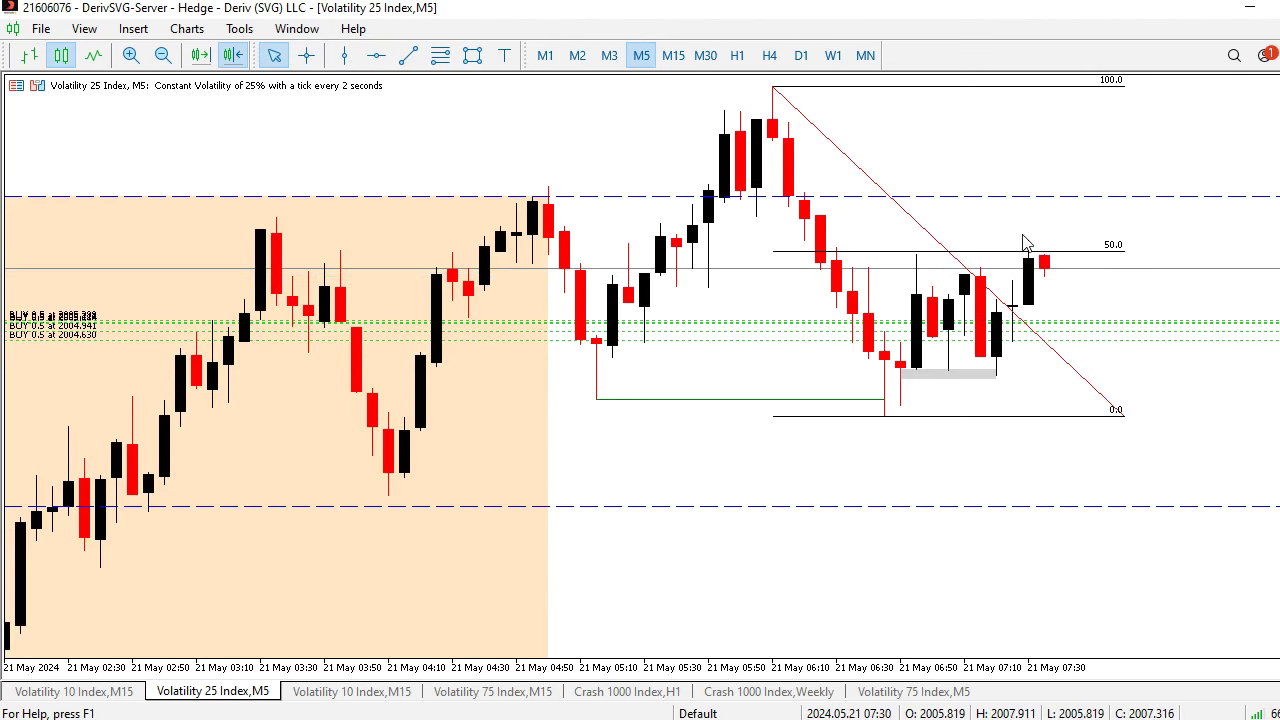
mouse_move(1048, 282)
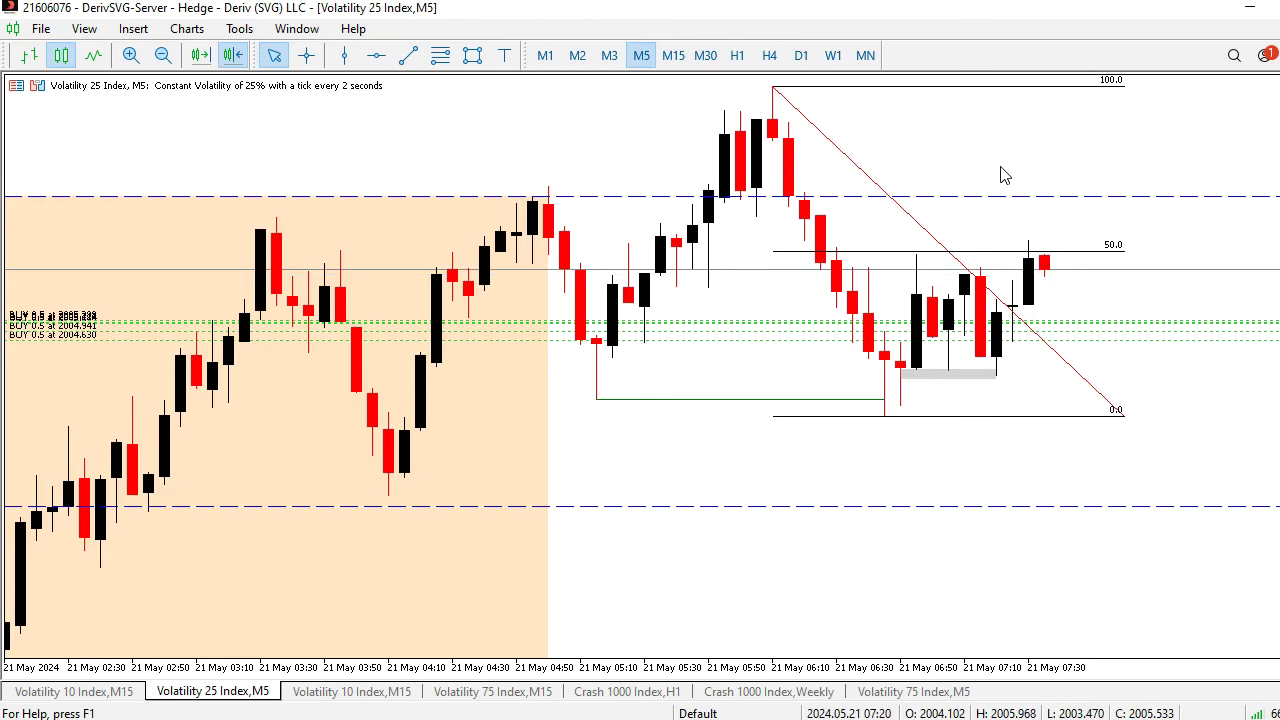
click(309, 58)
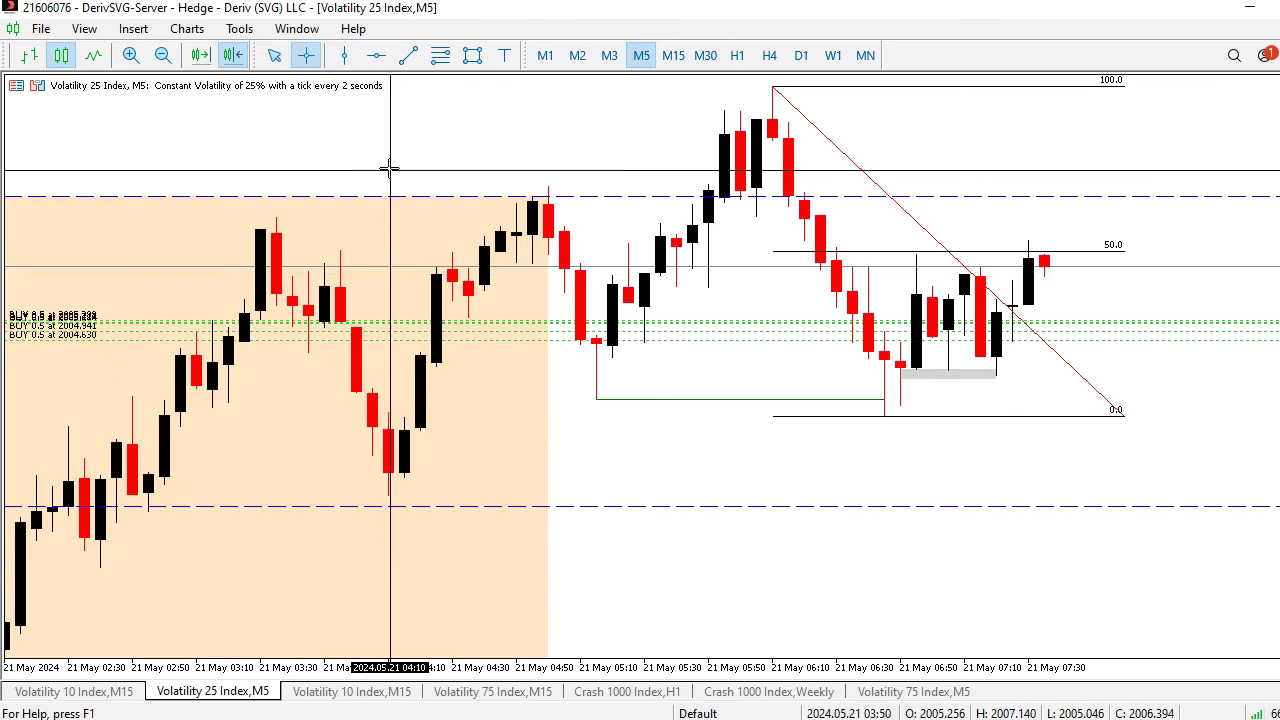
click(397, 281)
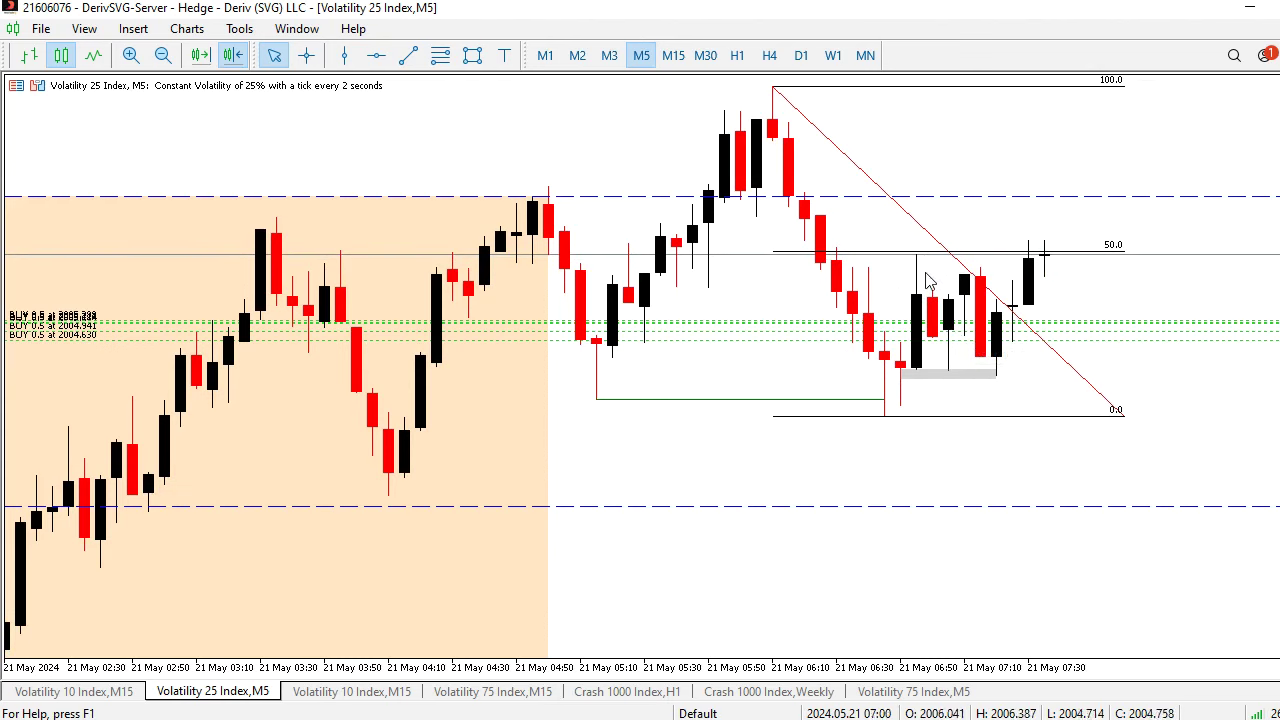
mouse_move(930, 352)
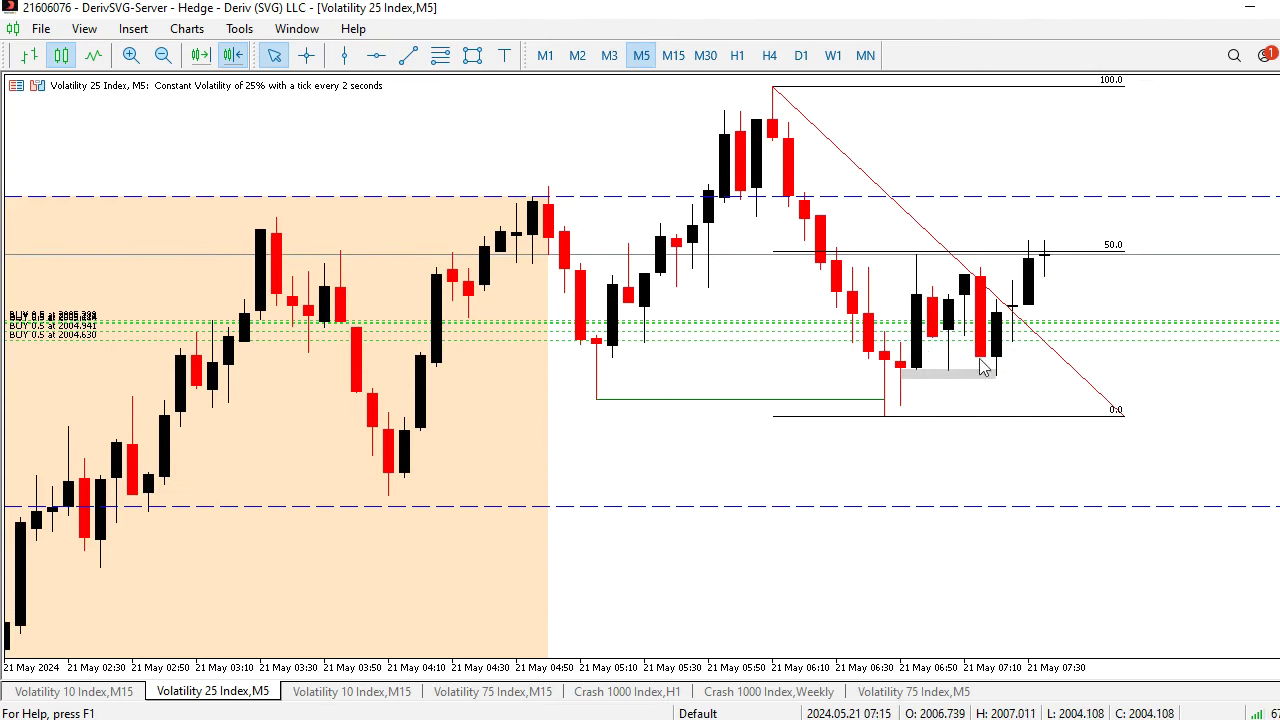
Switch the chart to M1 and examine the latest candles around the grey zone.
click(551, 62)
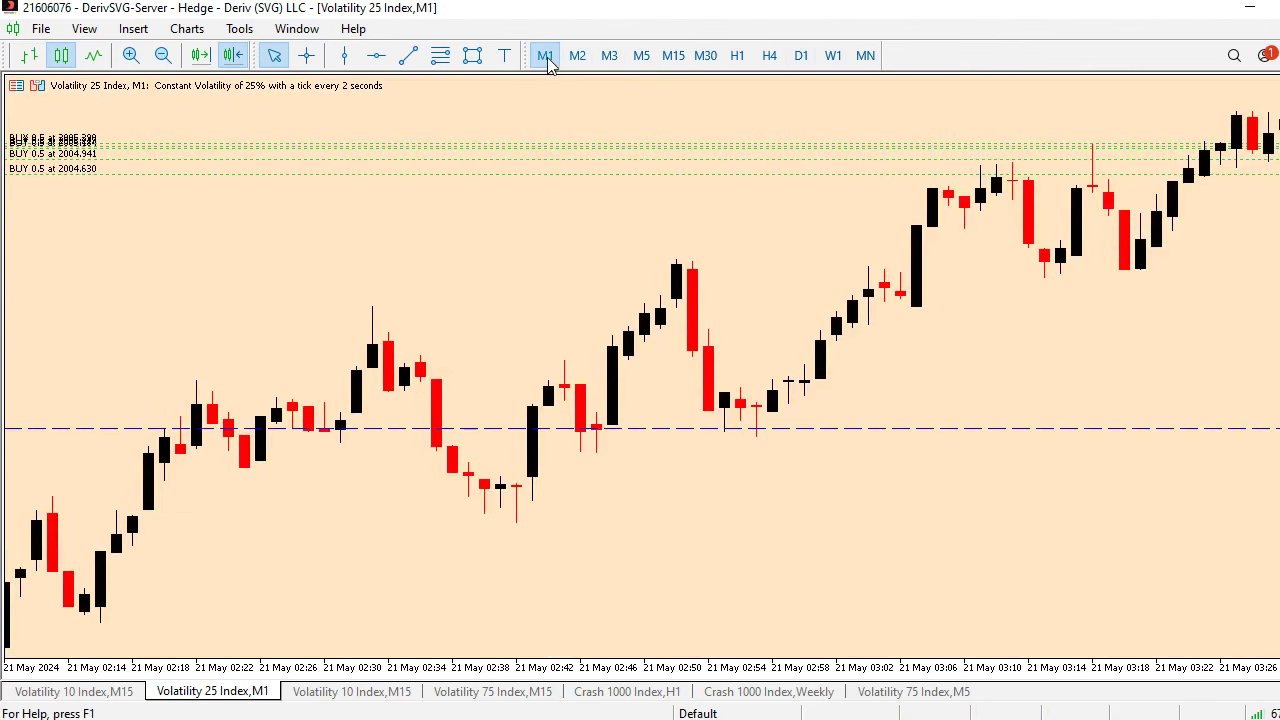
click(234, 60)
click(234, 62)
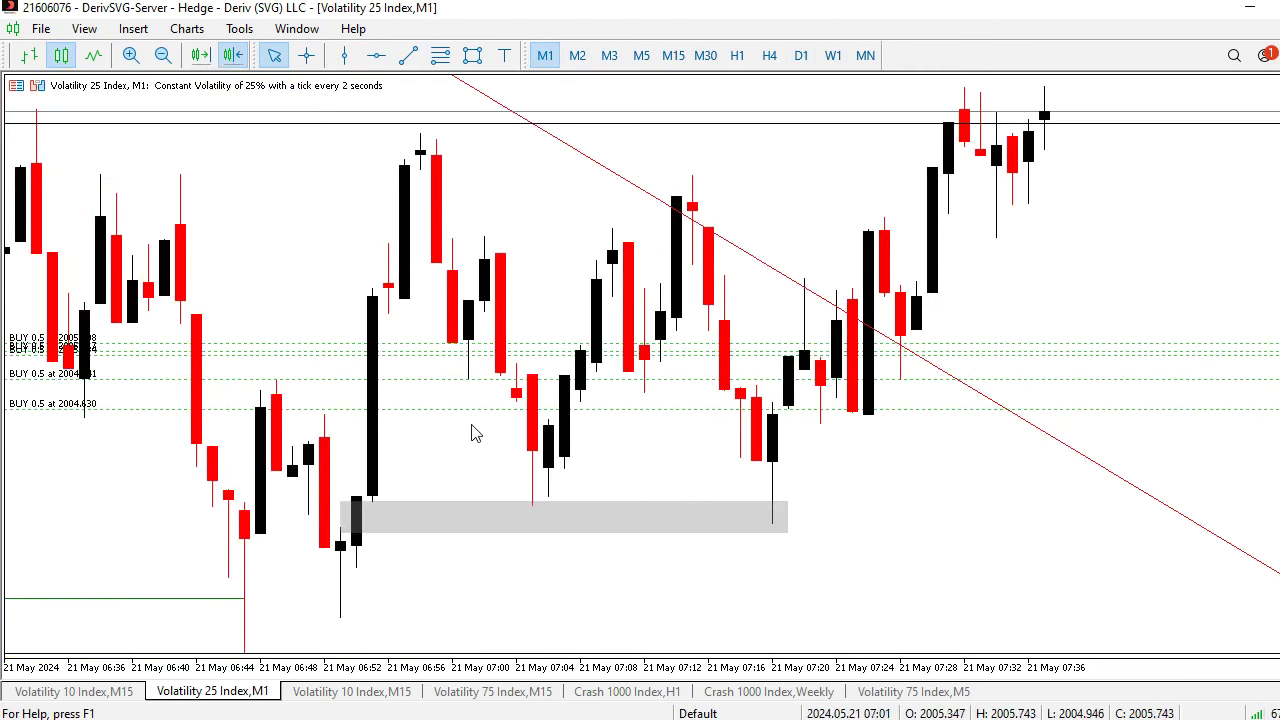
scroll(479, 459, up, 2)
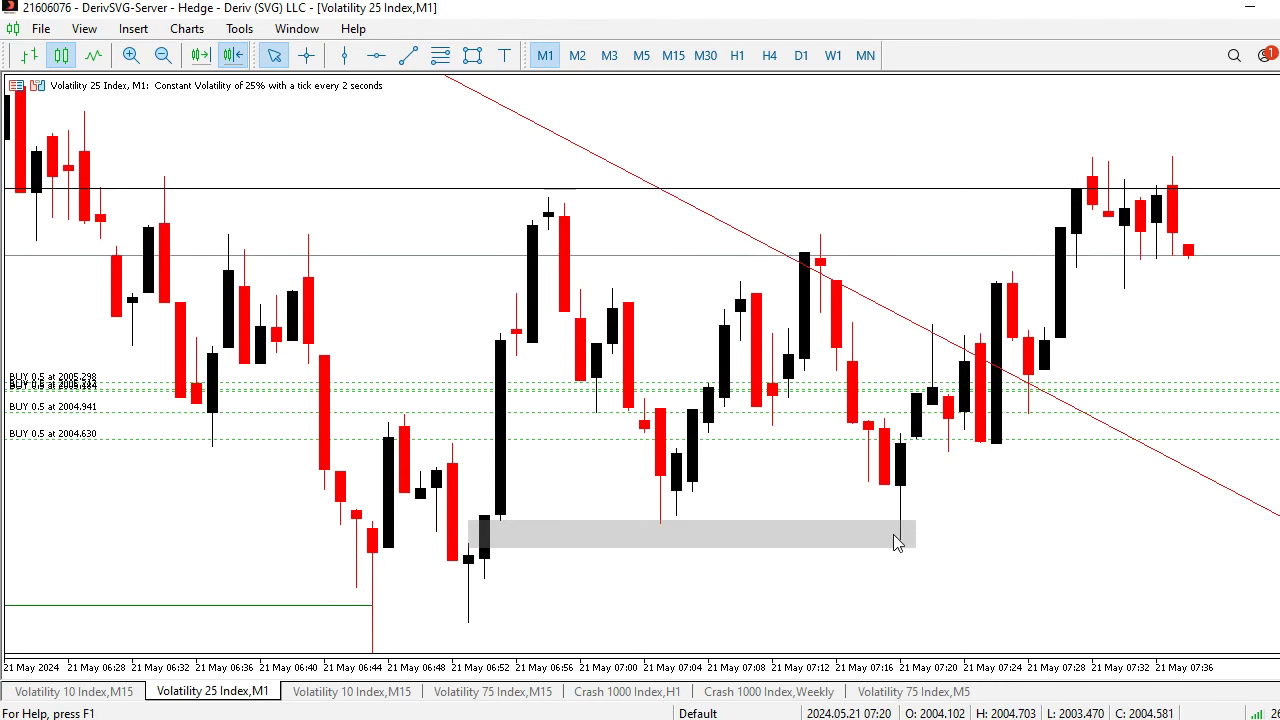
Return the chart to M5 and bring the earlier candles beside the shaded session range into view.
click(640, 58)
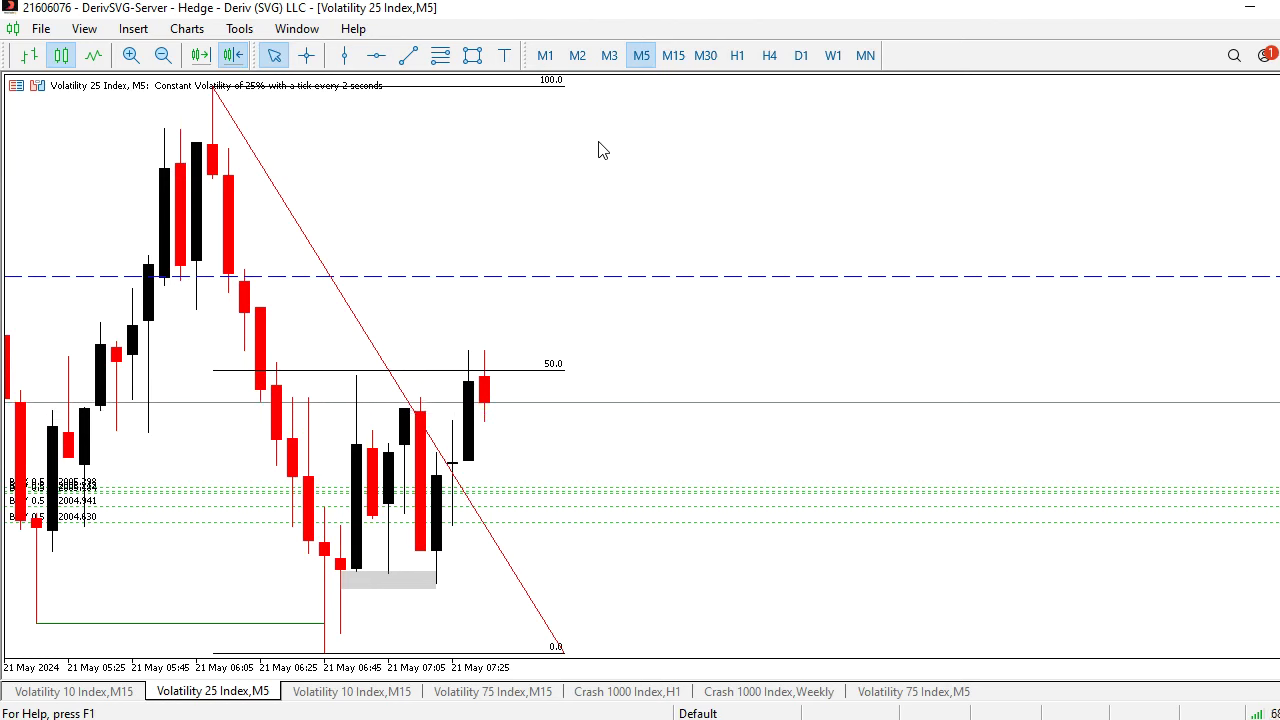
scroll(617, 234, up, 2)
scroll(576, 267, up, 2)
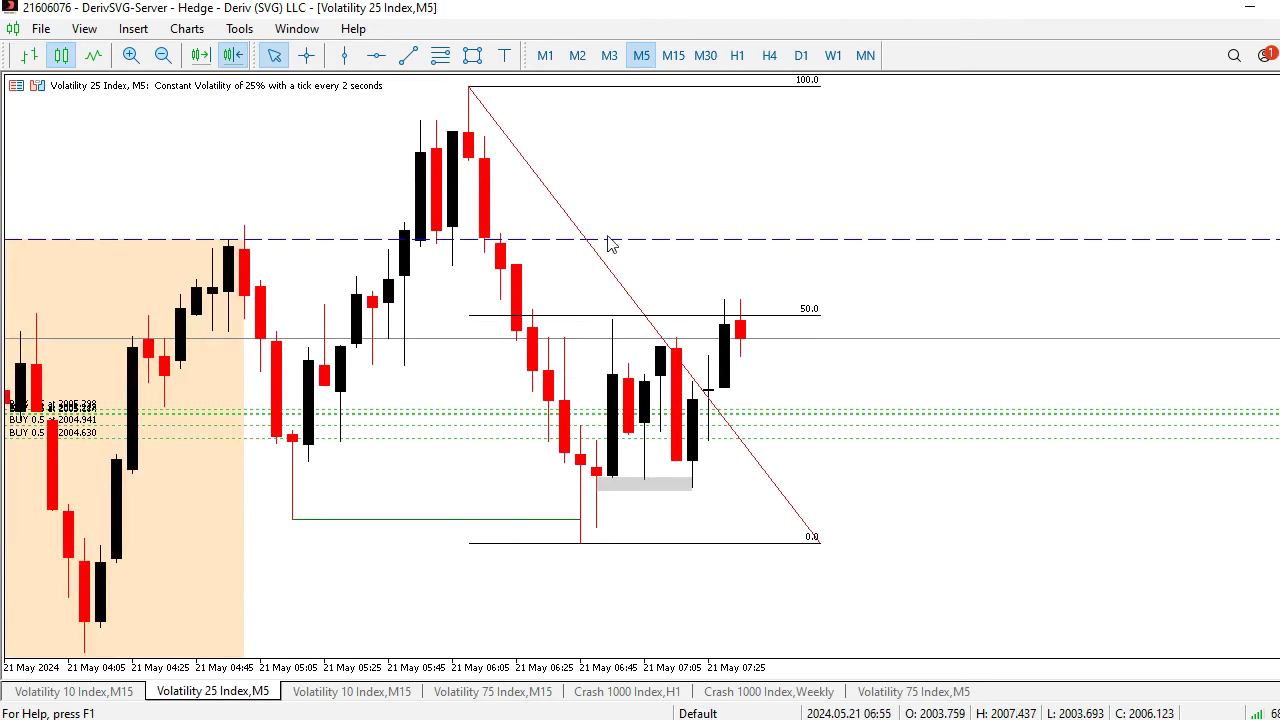
Switch the chart to M15 and read the price details of the 21 May 02:00 candle.
click(673, 56)
scroll(659, 225, up, 1)
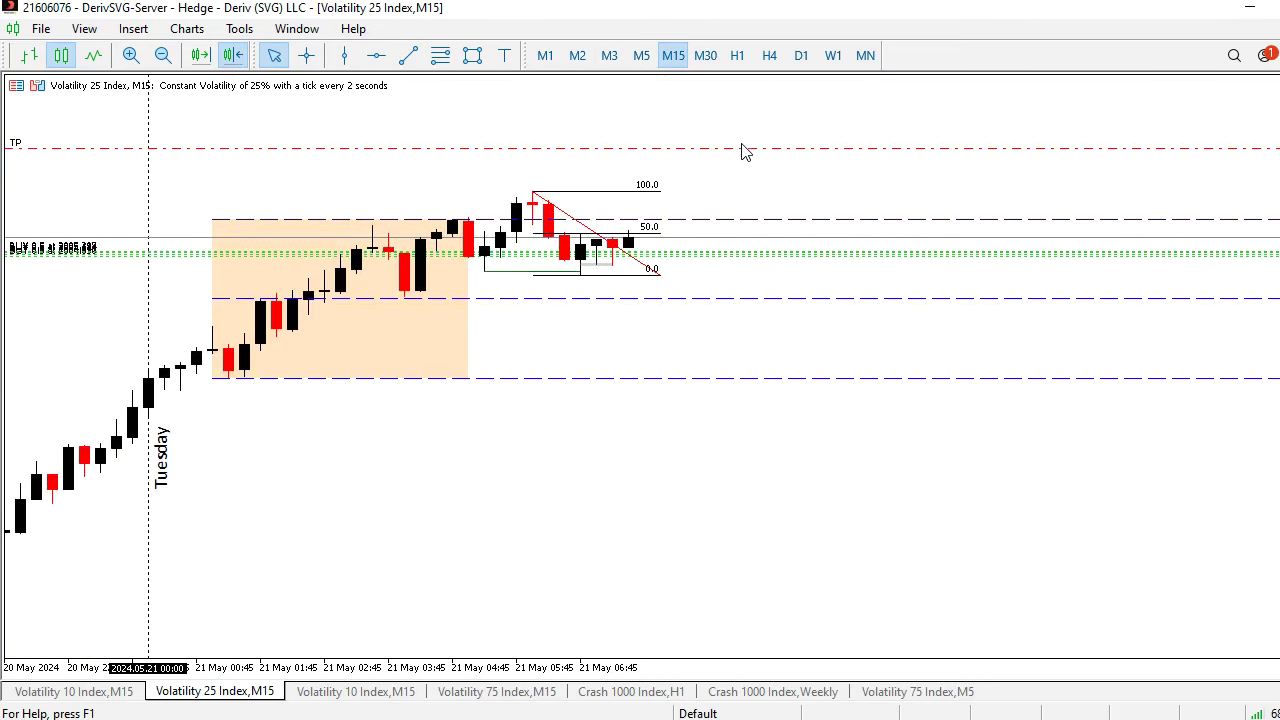
mouse_move(740, 147)
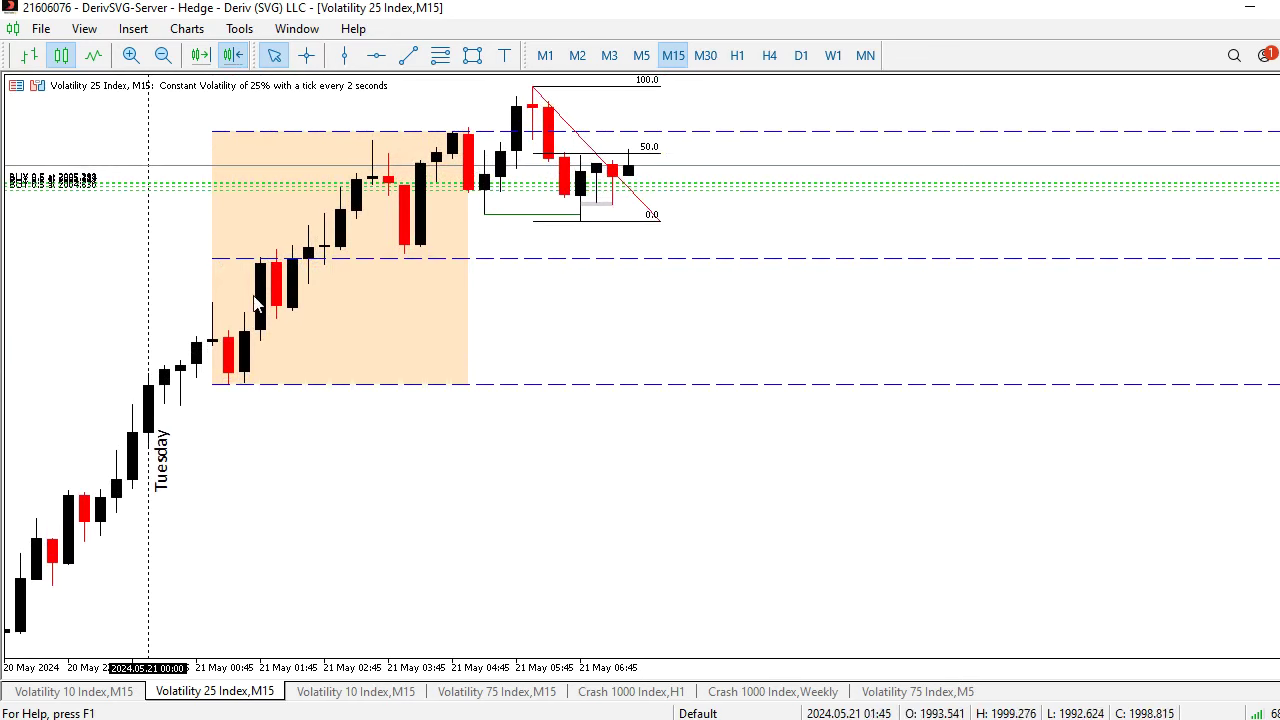
mouse_move(277, 310)
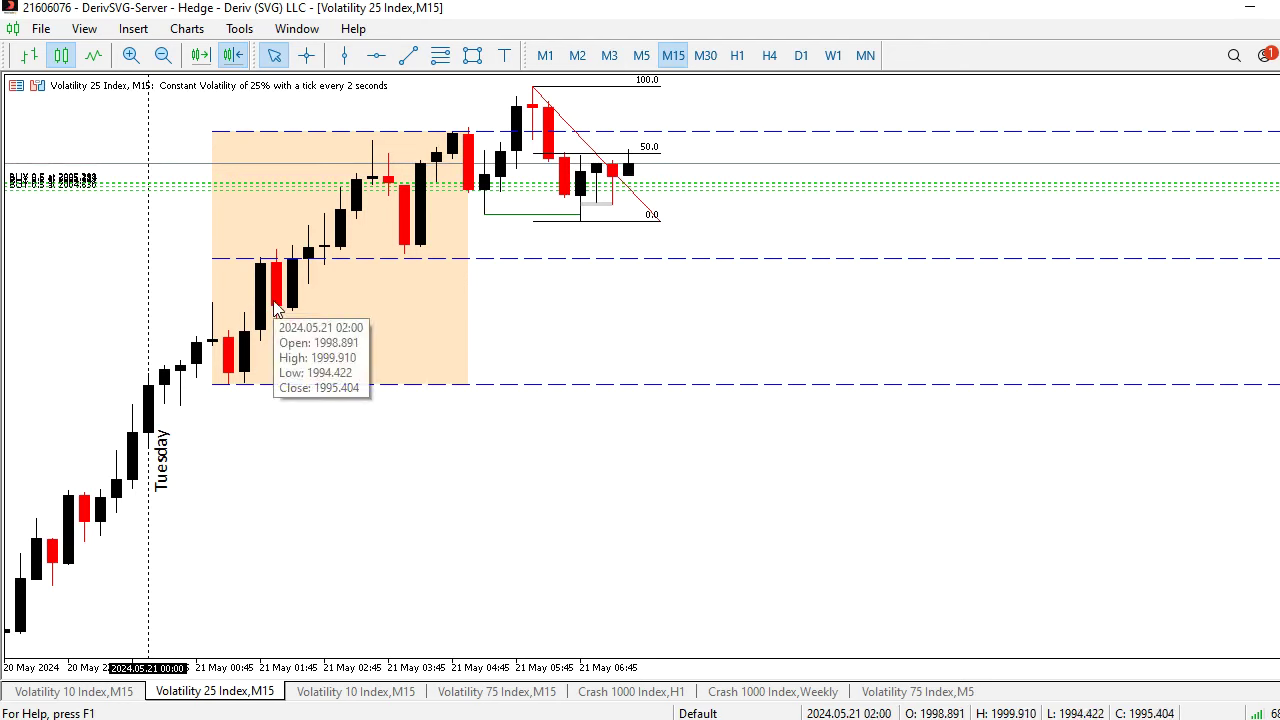
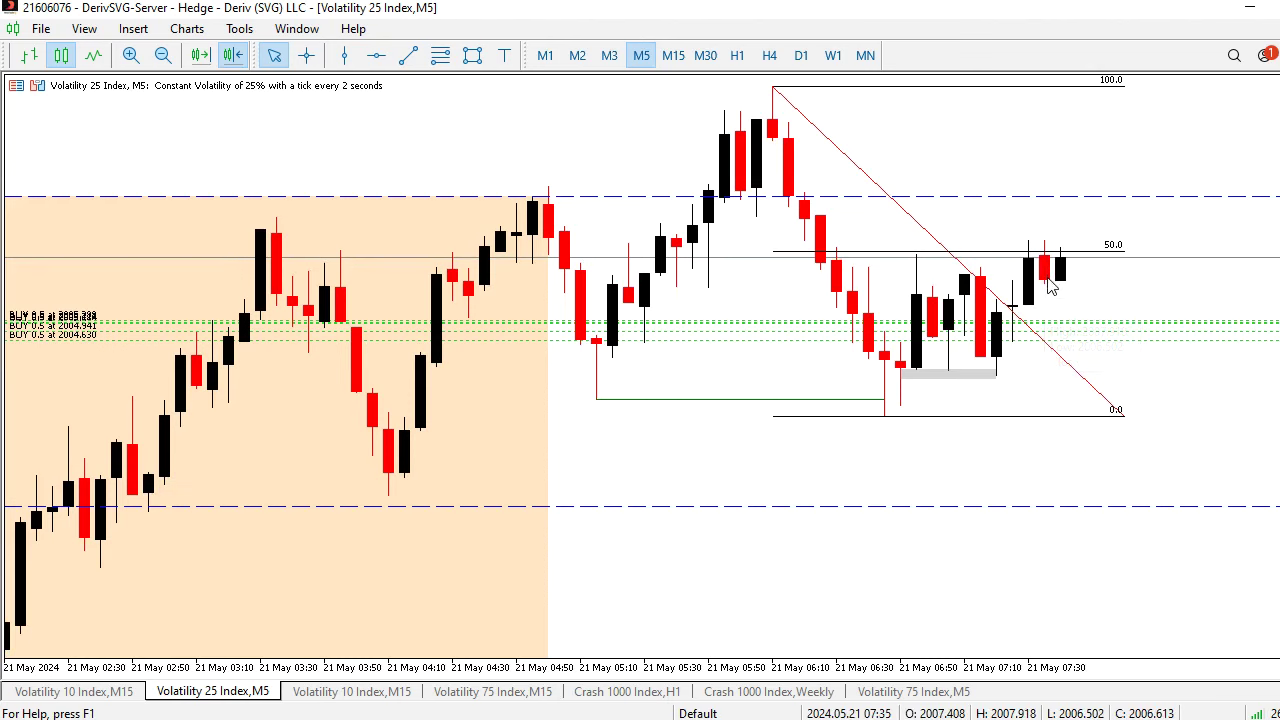
Review the open Volatility 25 Index positions in a shortened Toolbox and close it.
mouse_move(1051, 291)
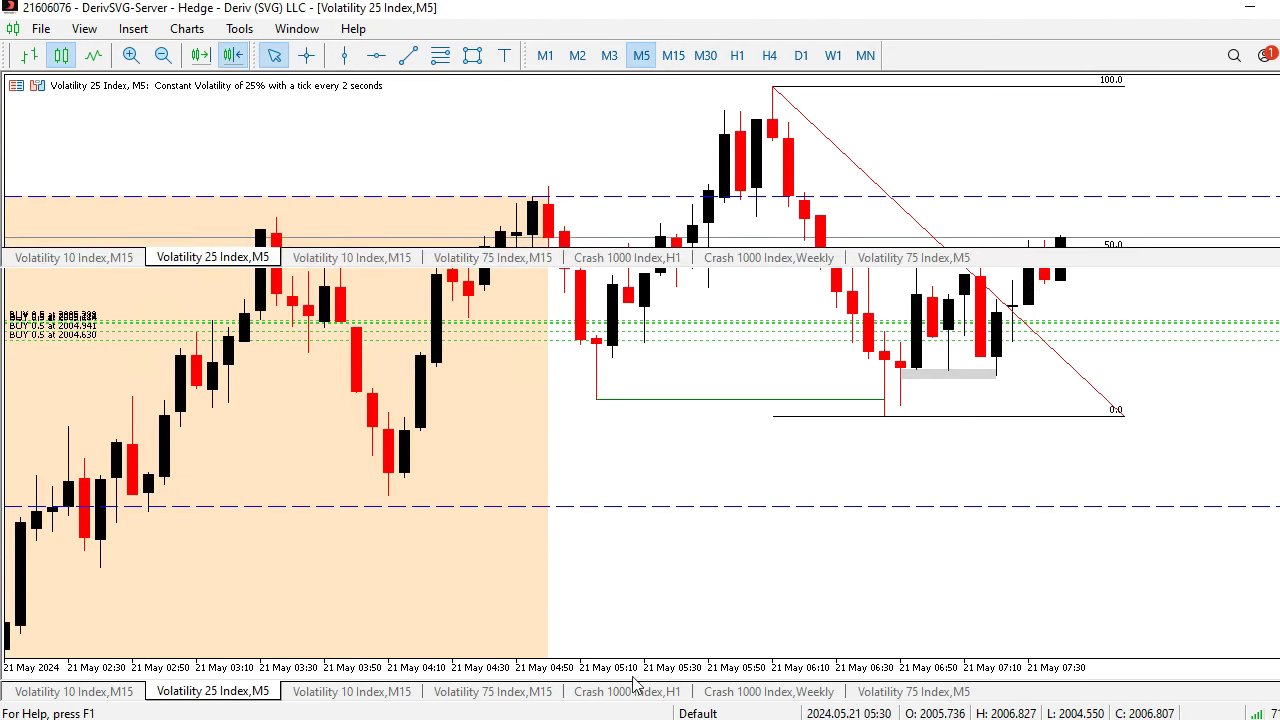
key(ctrl+t)
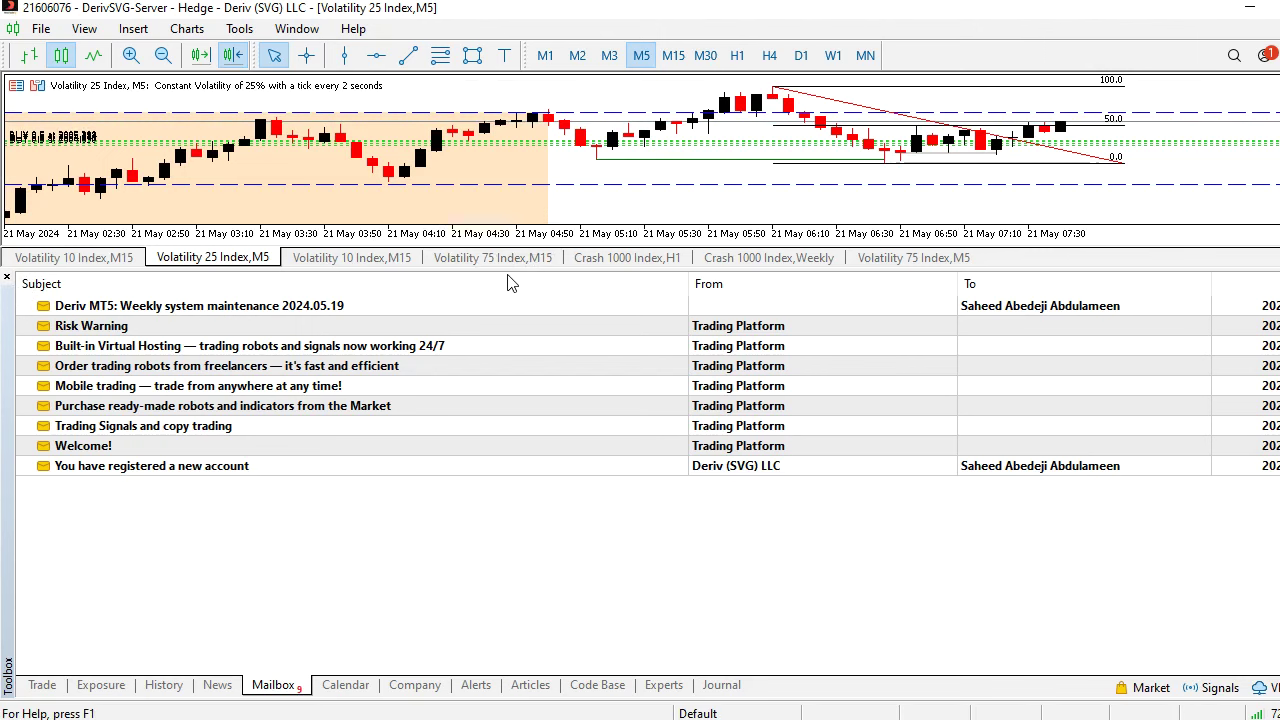
drag(508, 269, 510, 390)
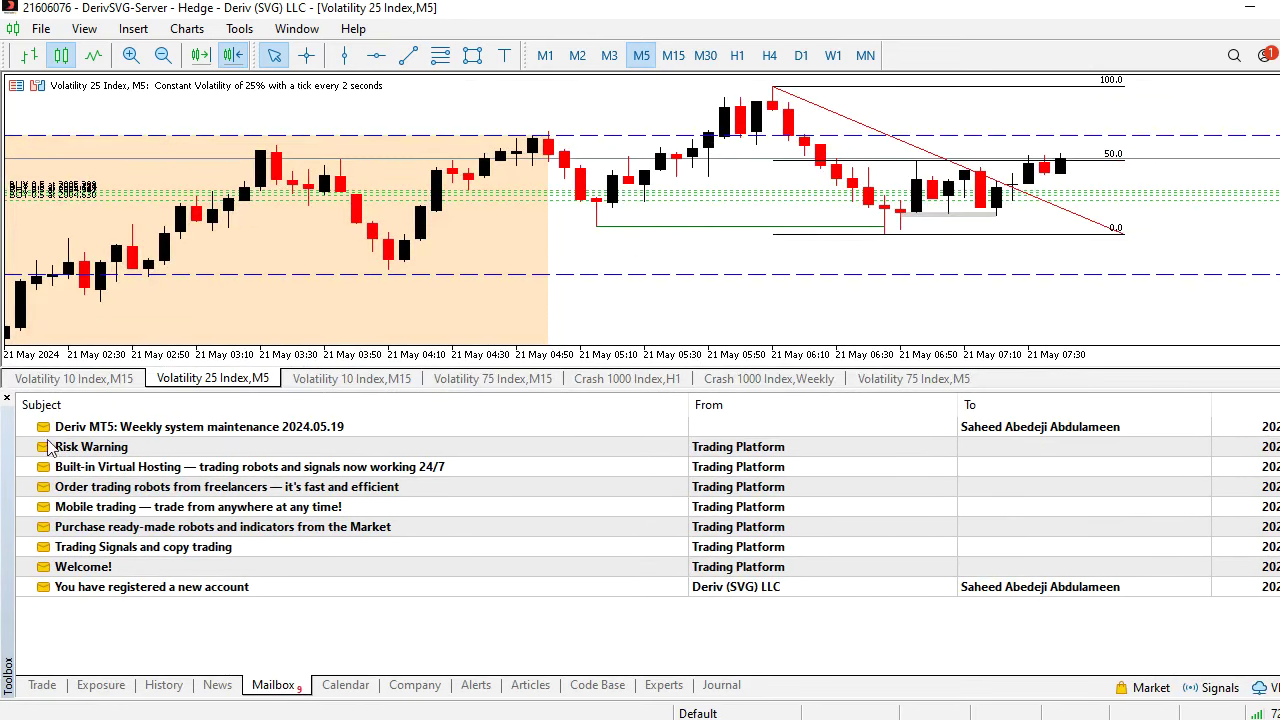
click(45, 686)
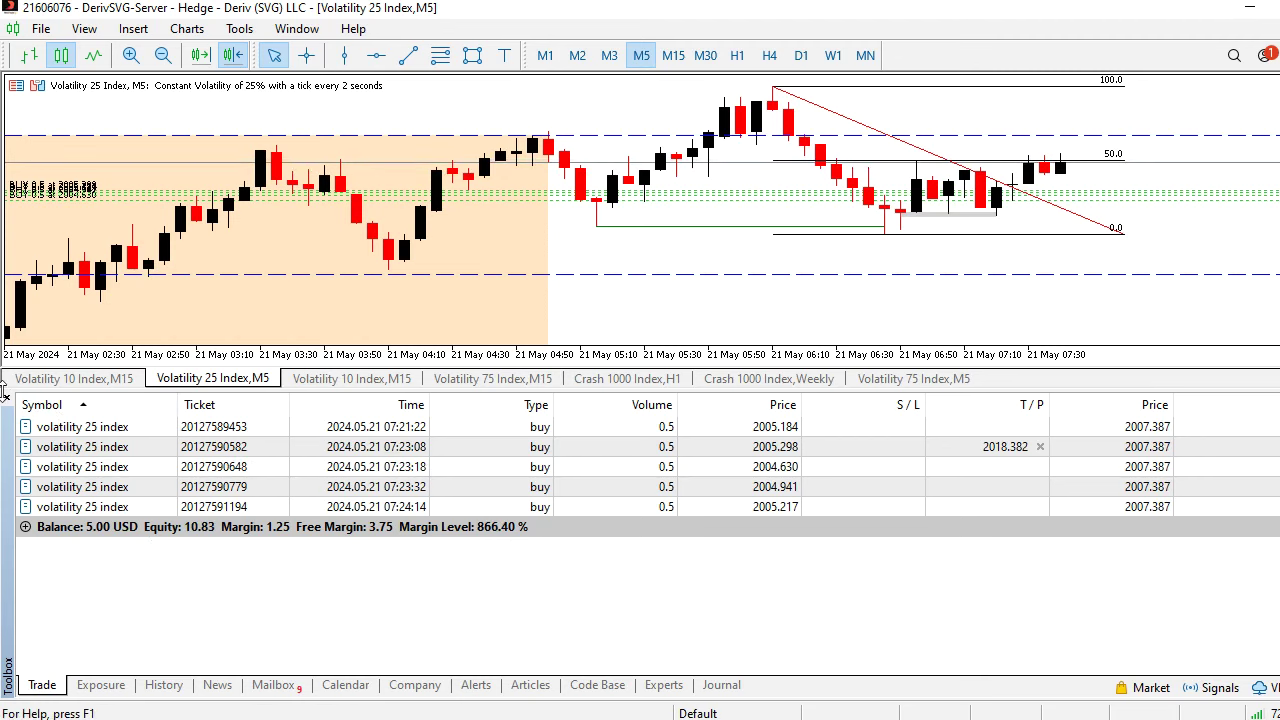
click(7, 399)
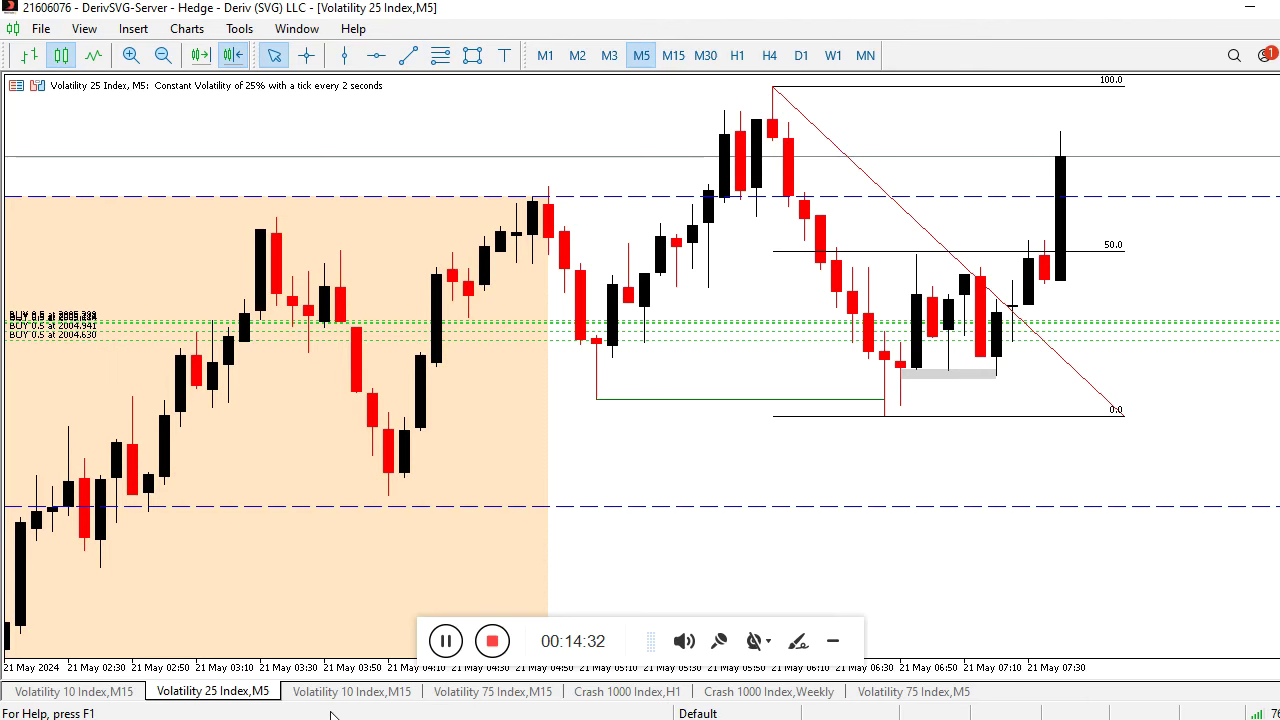
View the price move on the M15 chart and close the Toolbox with the open positions.
click(672, 56)
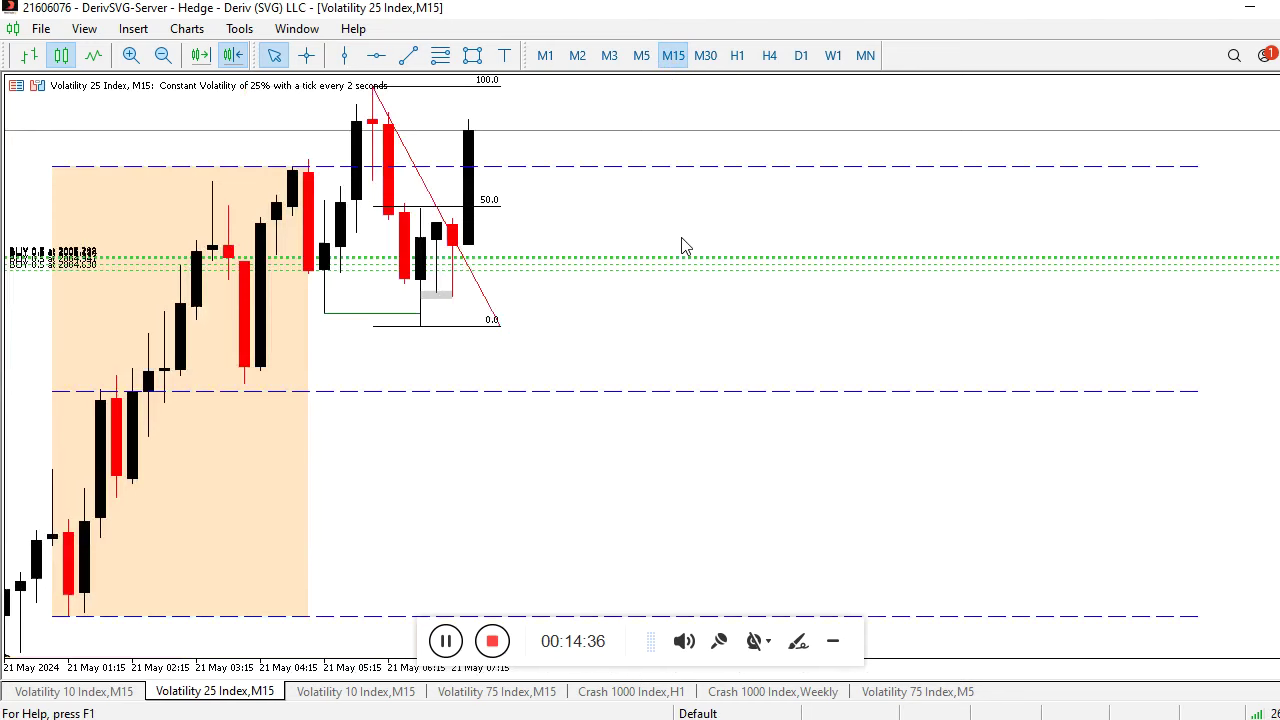
scroll(684, 247, up, 2)
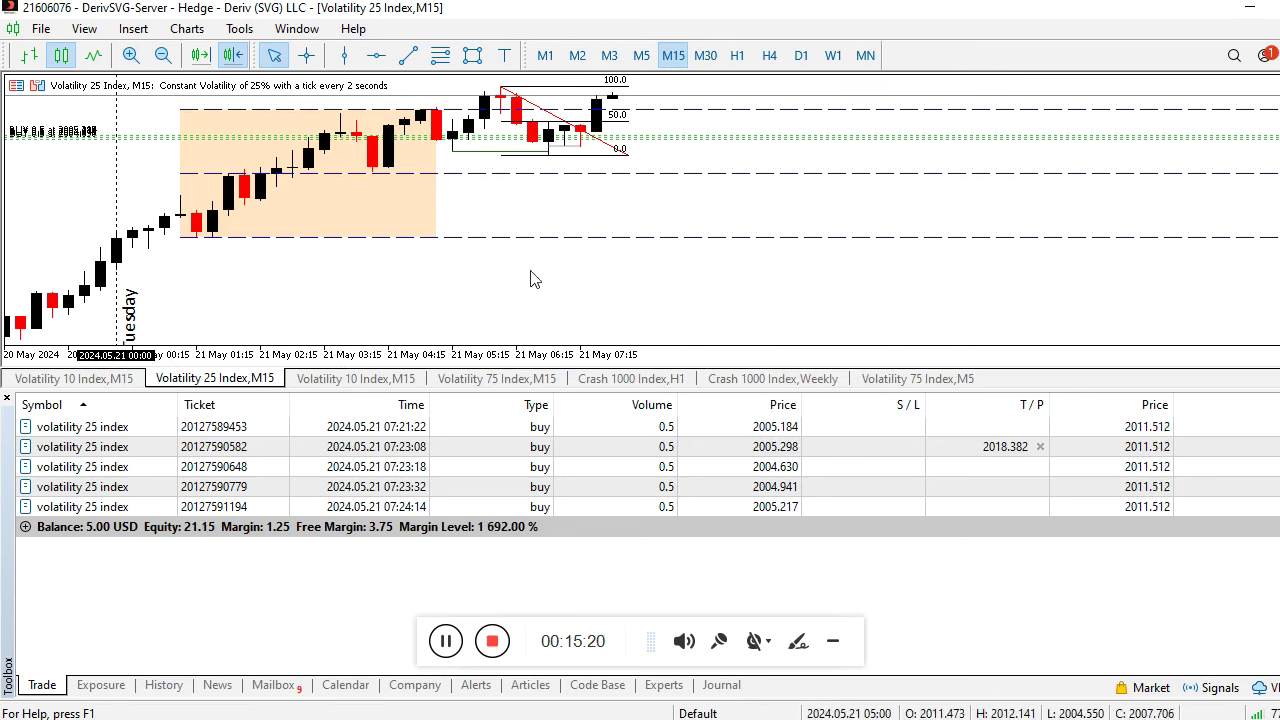
click(7, 399)
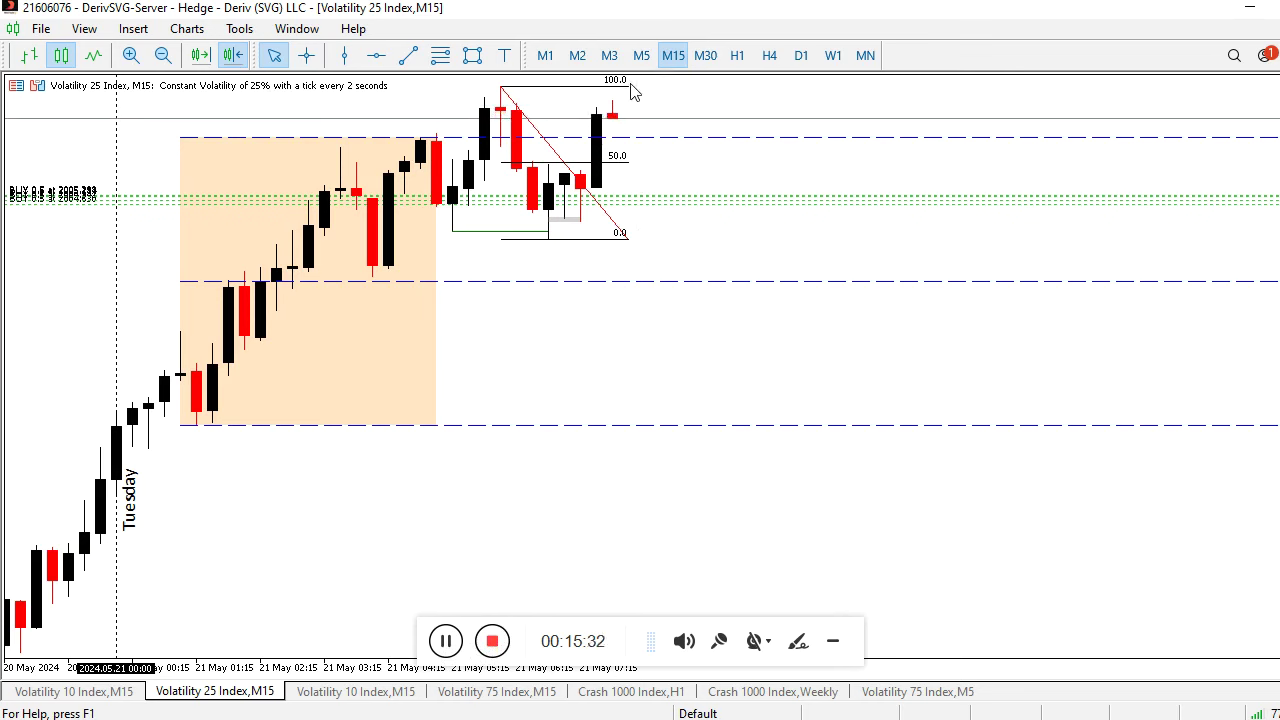
Switch the chart to M3 and show its latest candles.
click(612, 60)
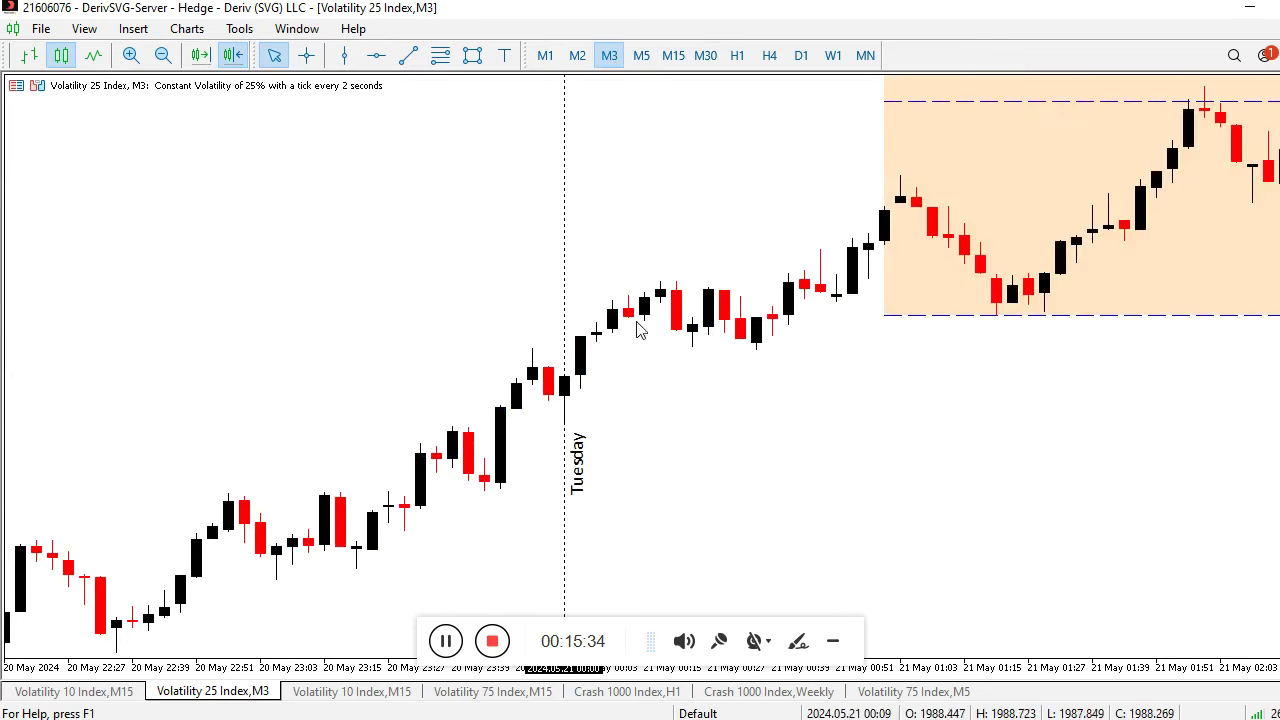
click(232, 60)
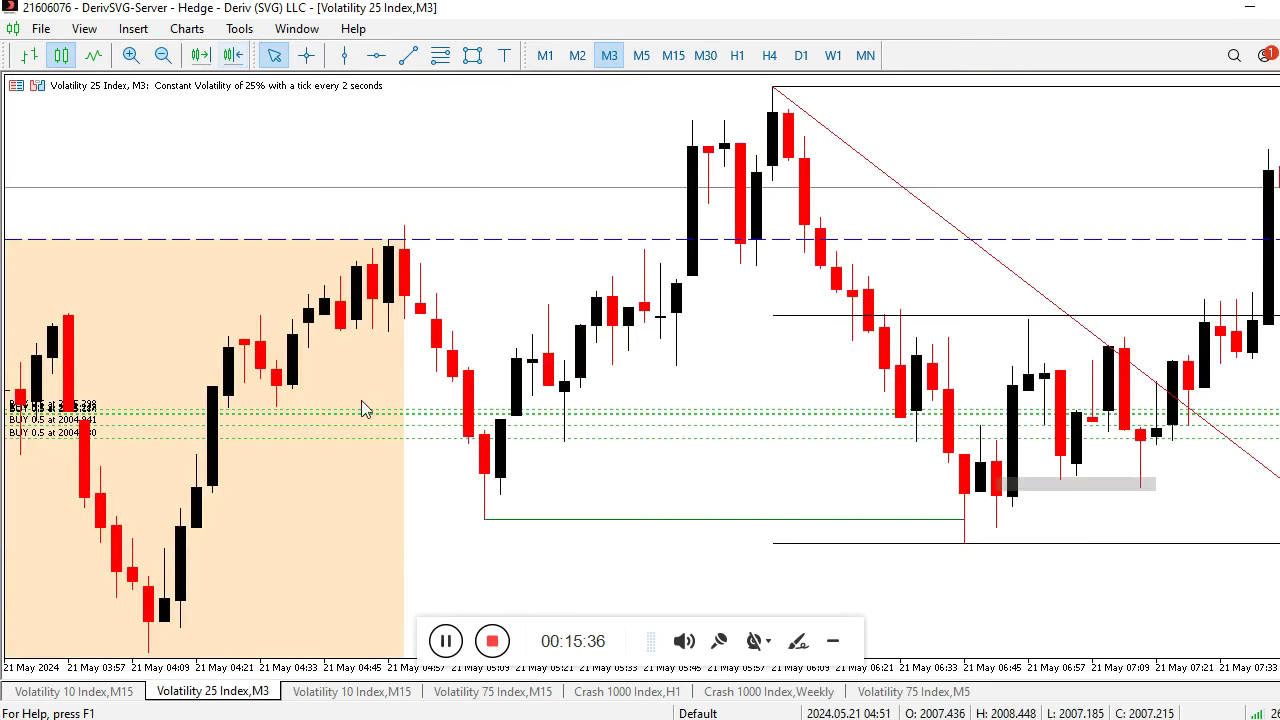
click(446, 641)
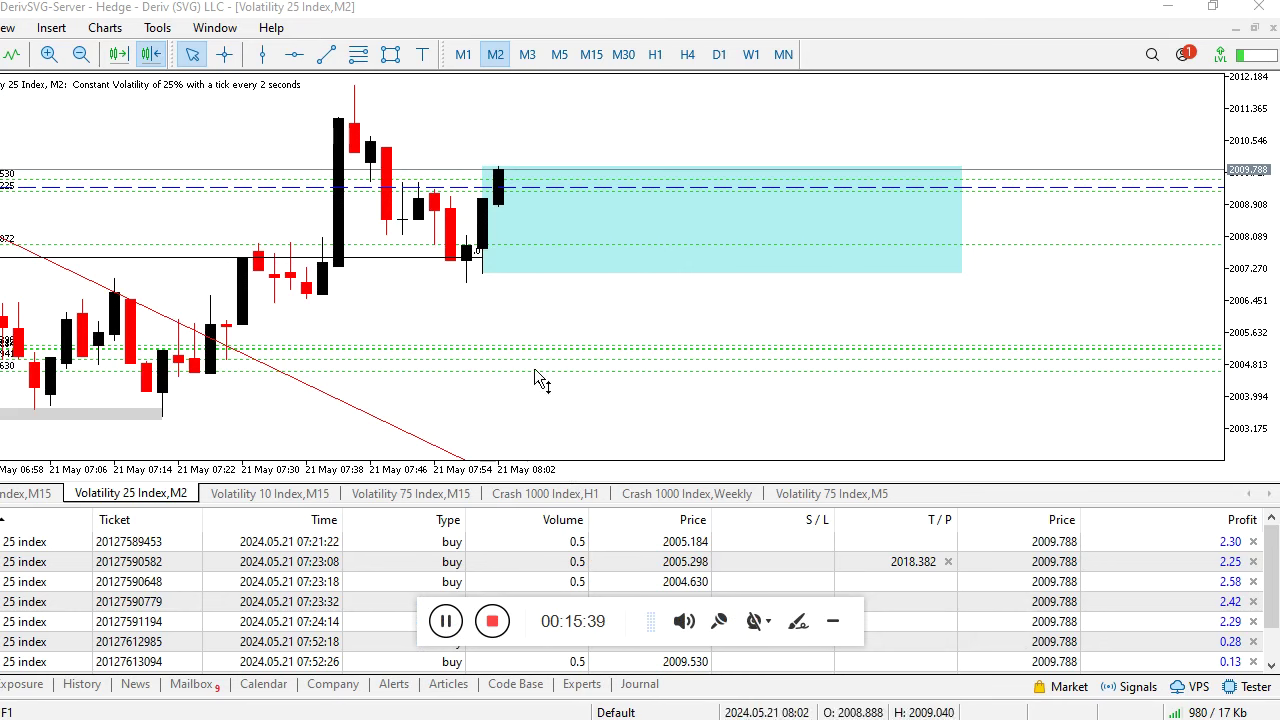
Review the open positions below the M2 chart down to the account summary and total profit.
click(832, 621)
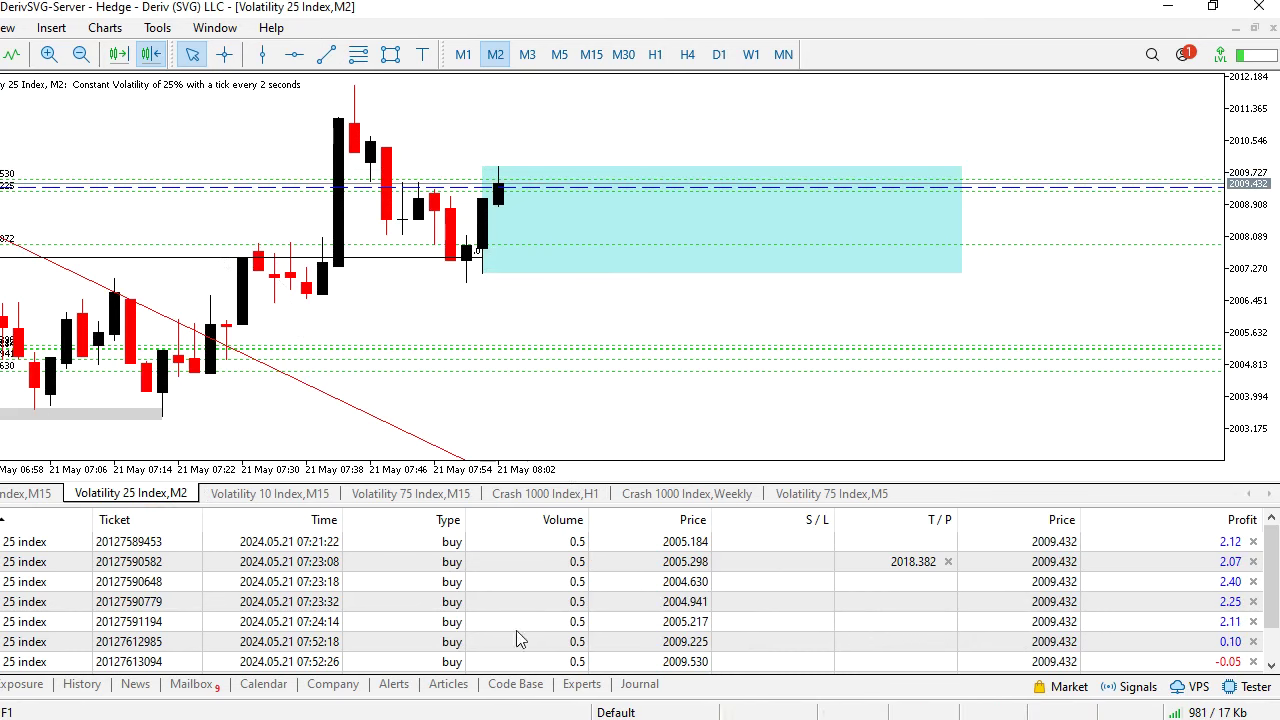
scroll(516, 630, down, 1)
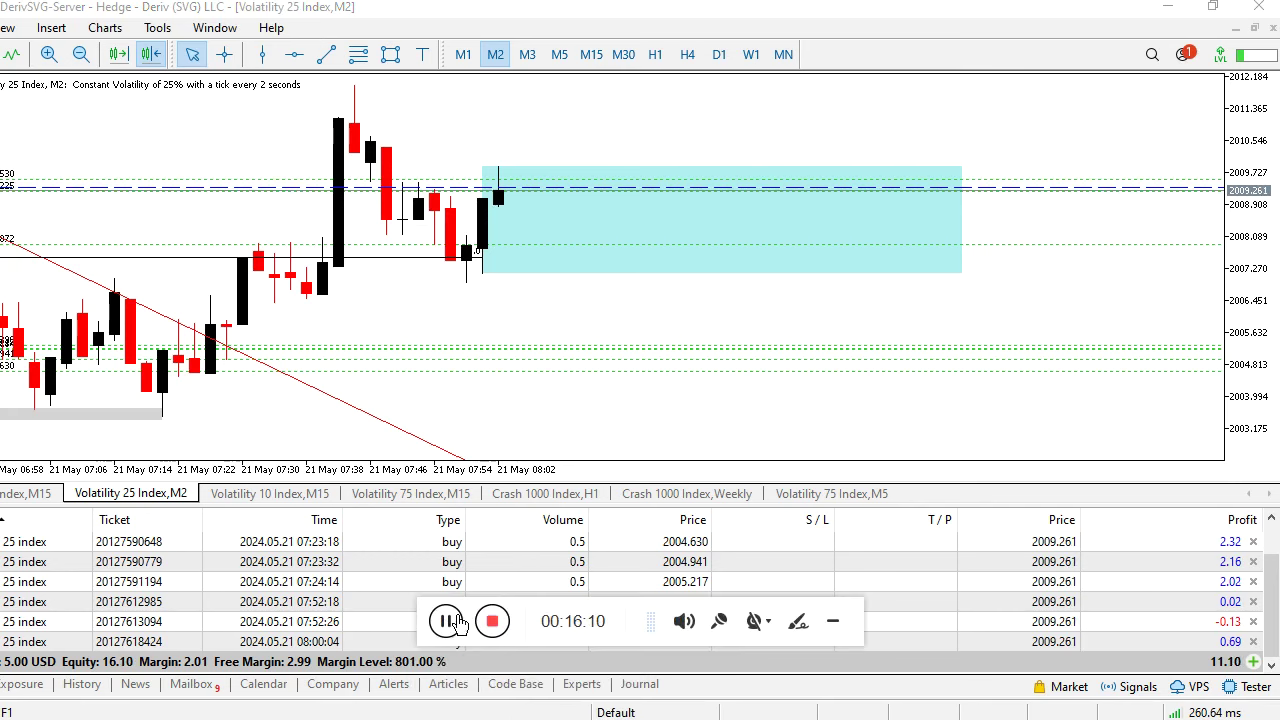
click(446, 620)
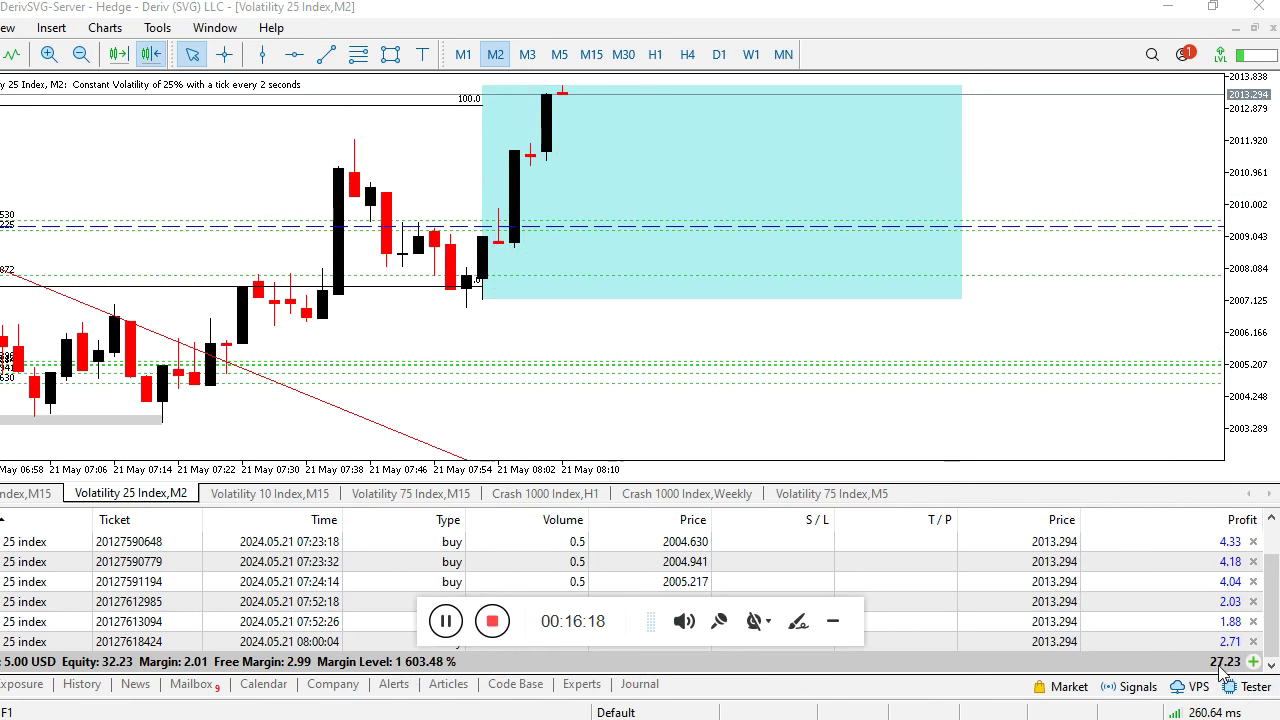
Compress the price scale of the M2 chart to fit the Fibonacci retracement down to its 0.0 level.
drag(1262, 242, 1271, 277)
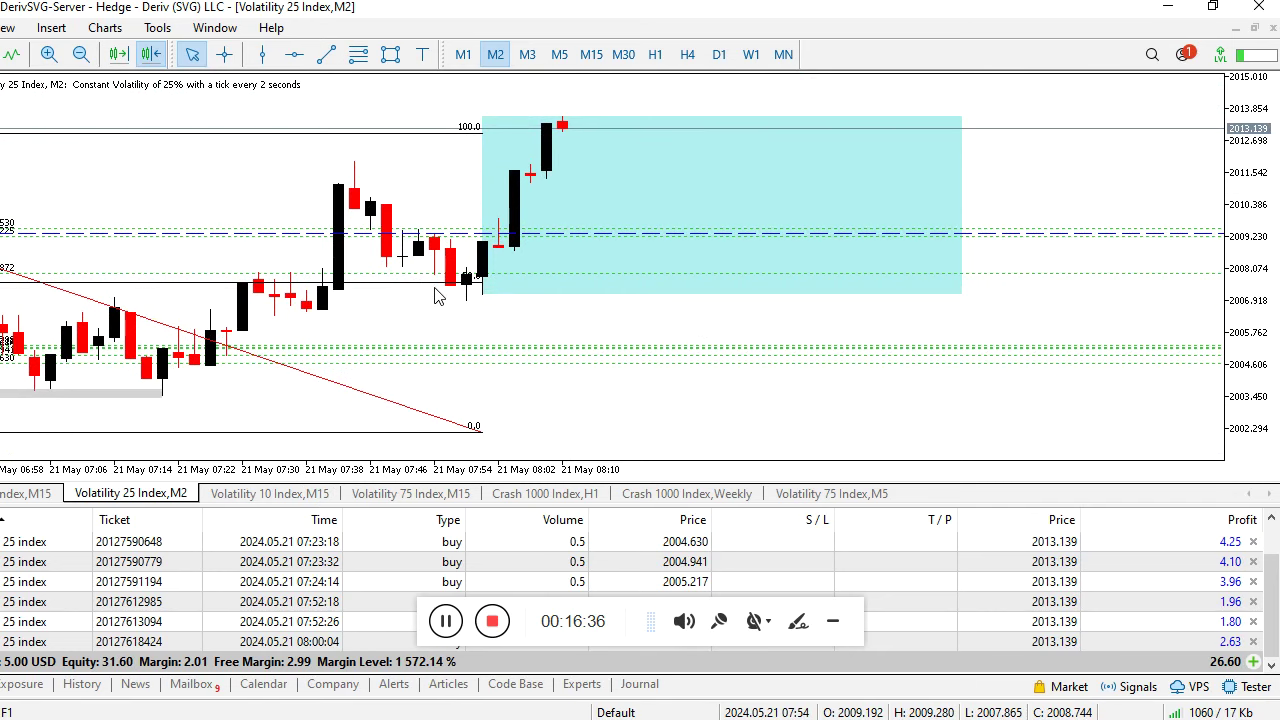
mouse_move(447, 301)
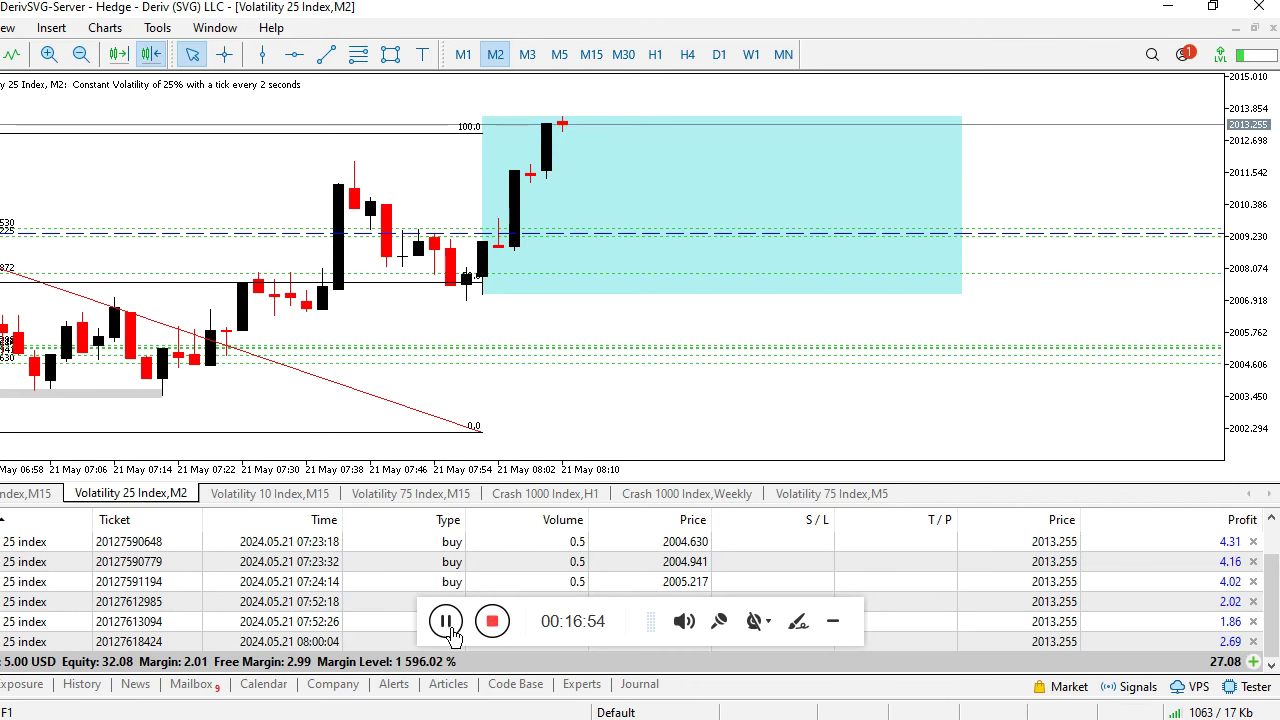
Show the Volatility 25 Index chart on M1 and shift its latest candles away from the price scale.
key(ctrl+t)
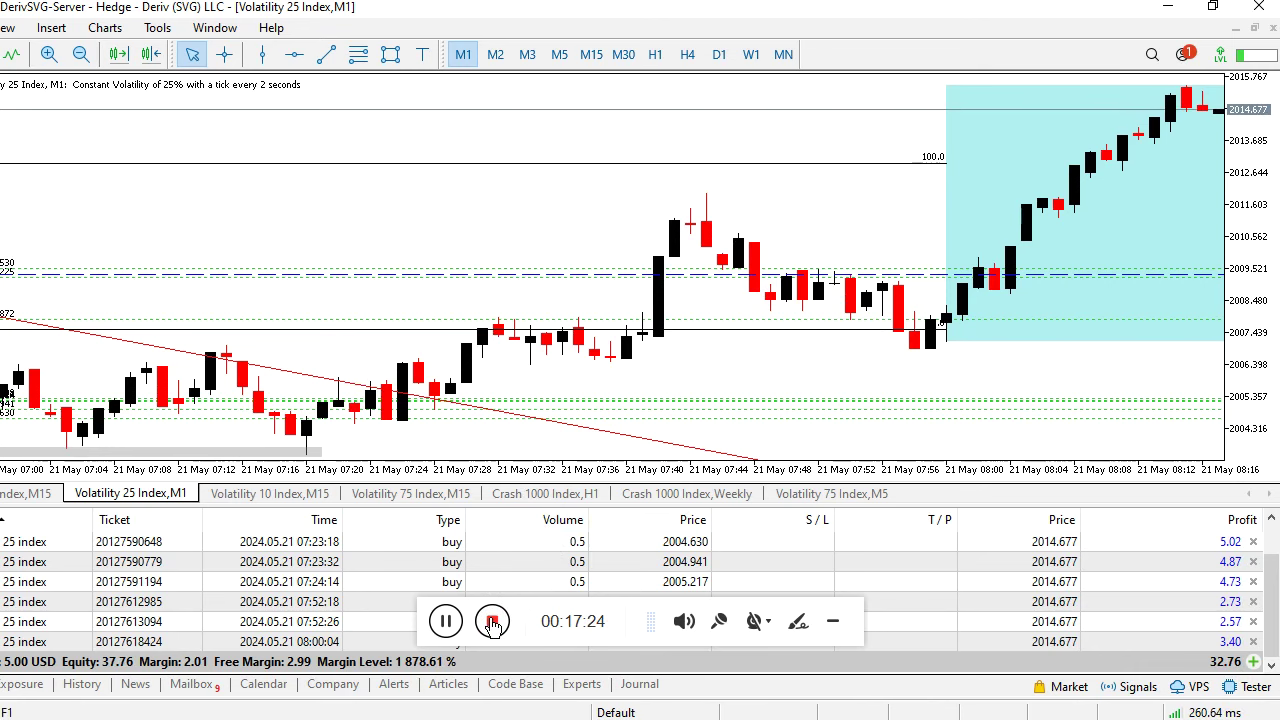
click(150, 54)
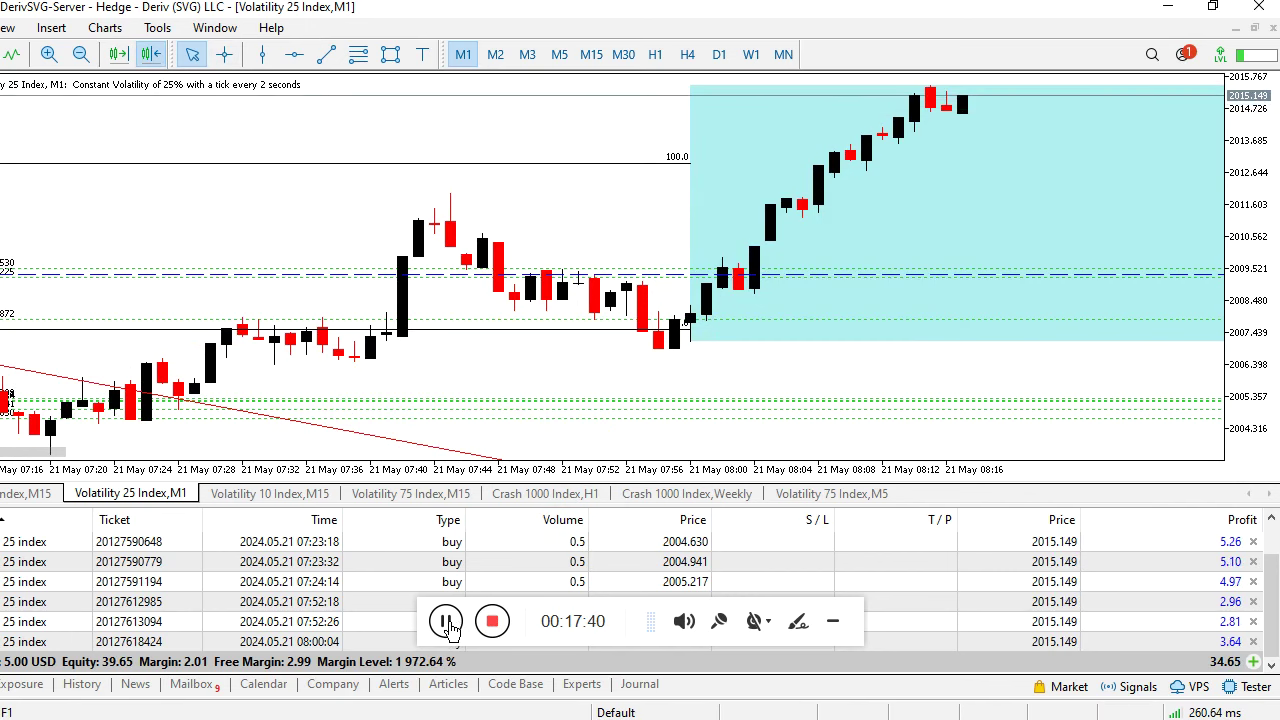
click(446, 622)
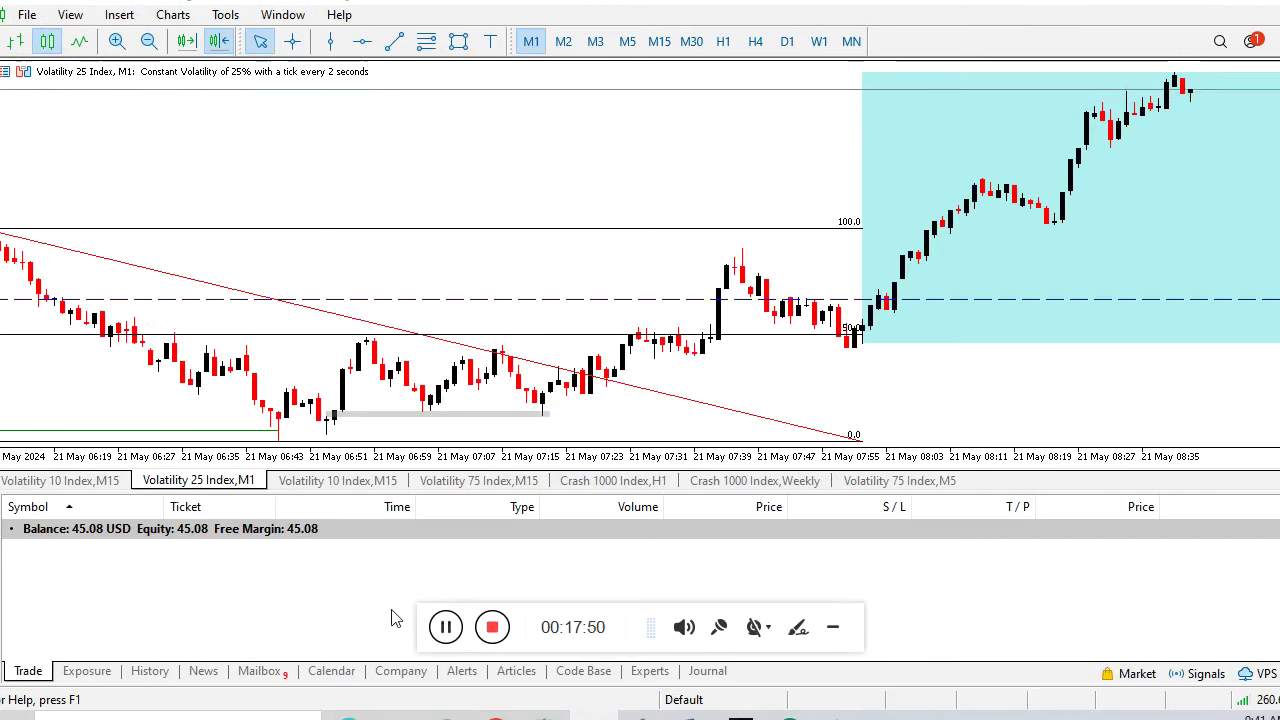
Display the trade history of the closed buy trades on the Volatility 25 Index M1 chart.
right_click(531, 178)
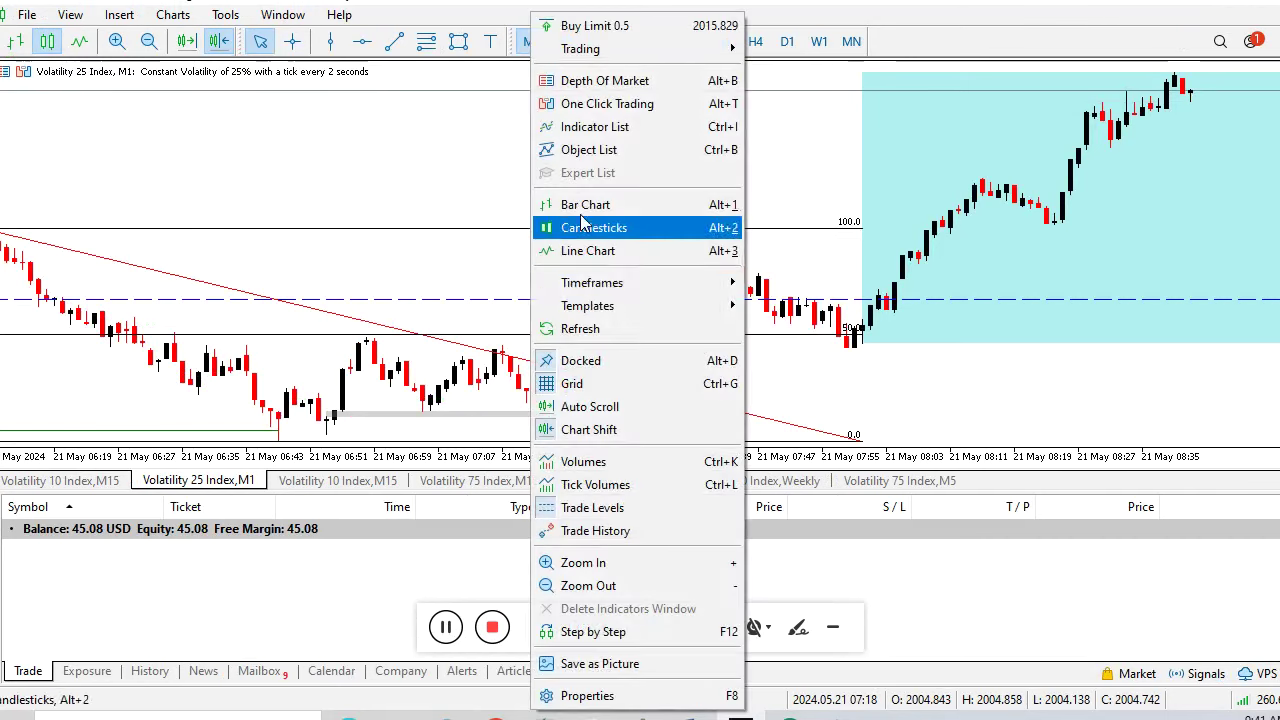
click(567, 530)
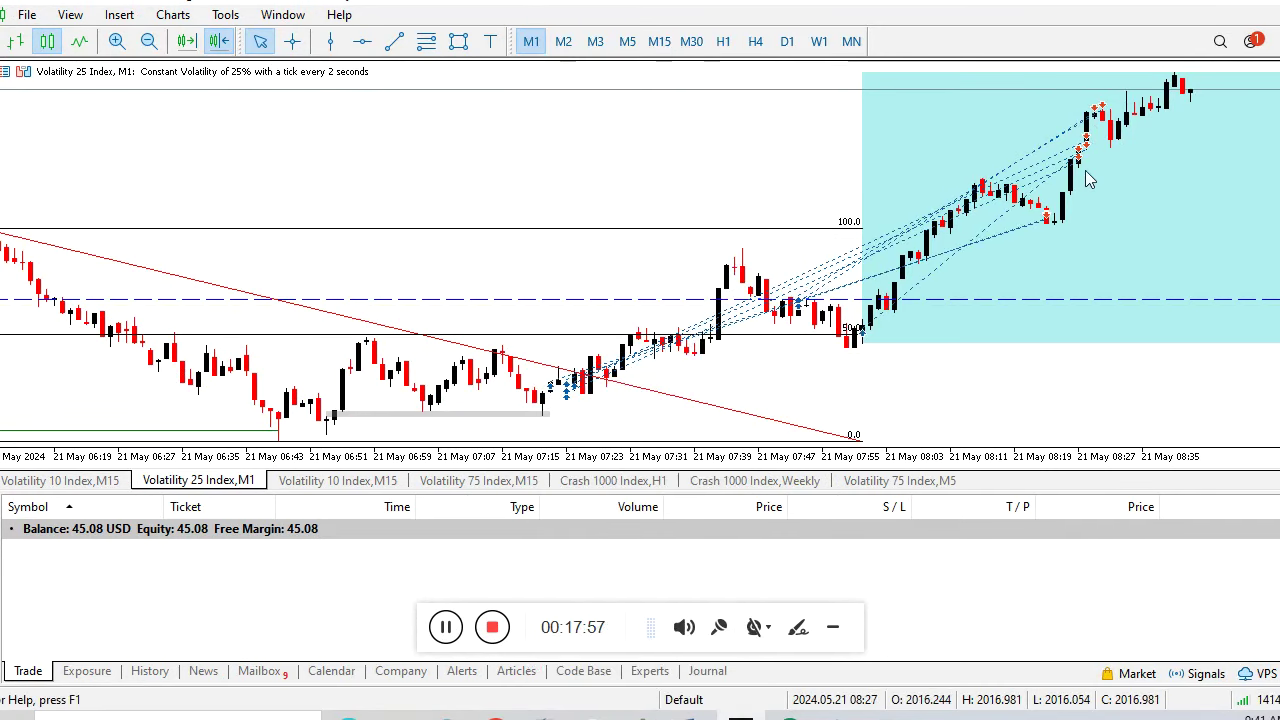